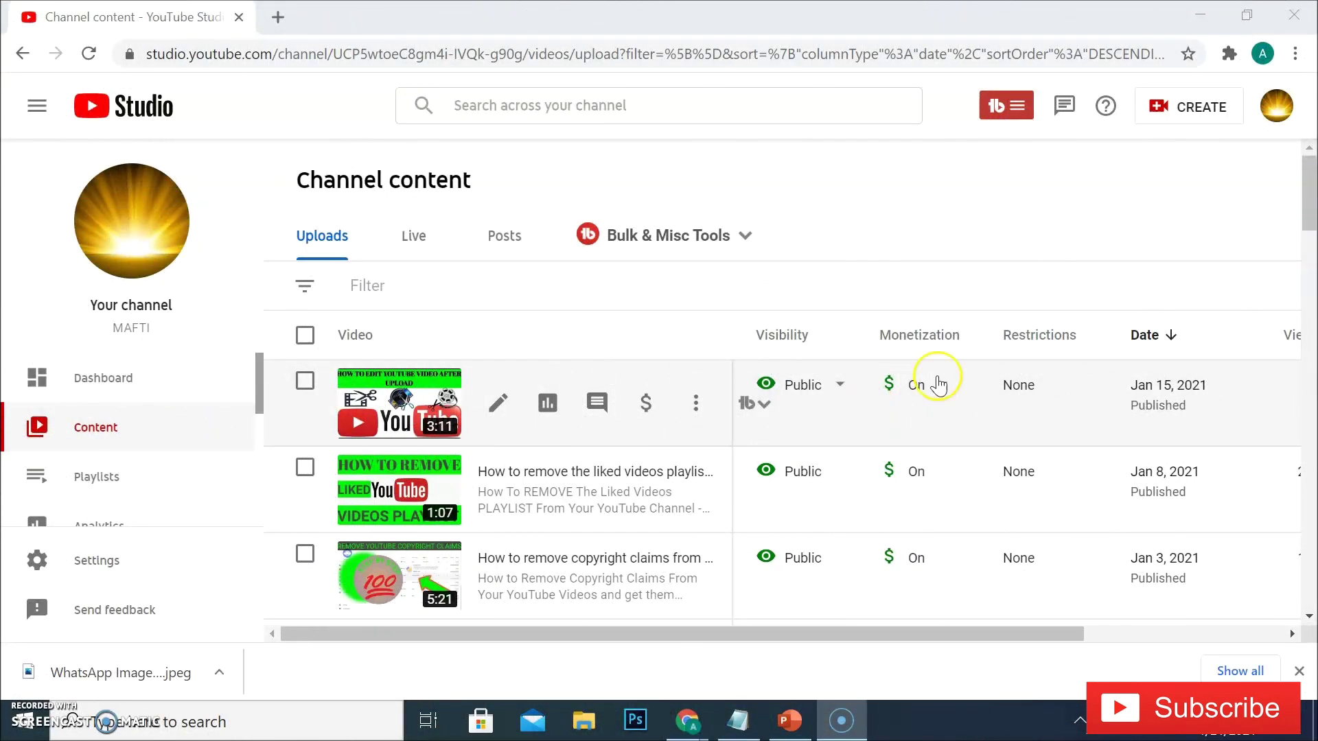
{"action": "scroll", "coordinate": [1303, 234], "scroll_direction": "down", "scroll_amount": 1}
{"action": "left_click_drag", "start_coordinate": [1303, 235], "coordinate": [1313, 380]}
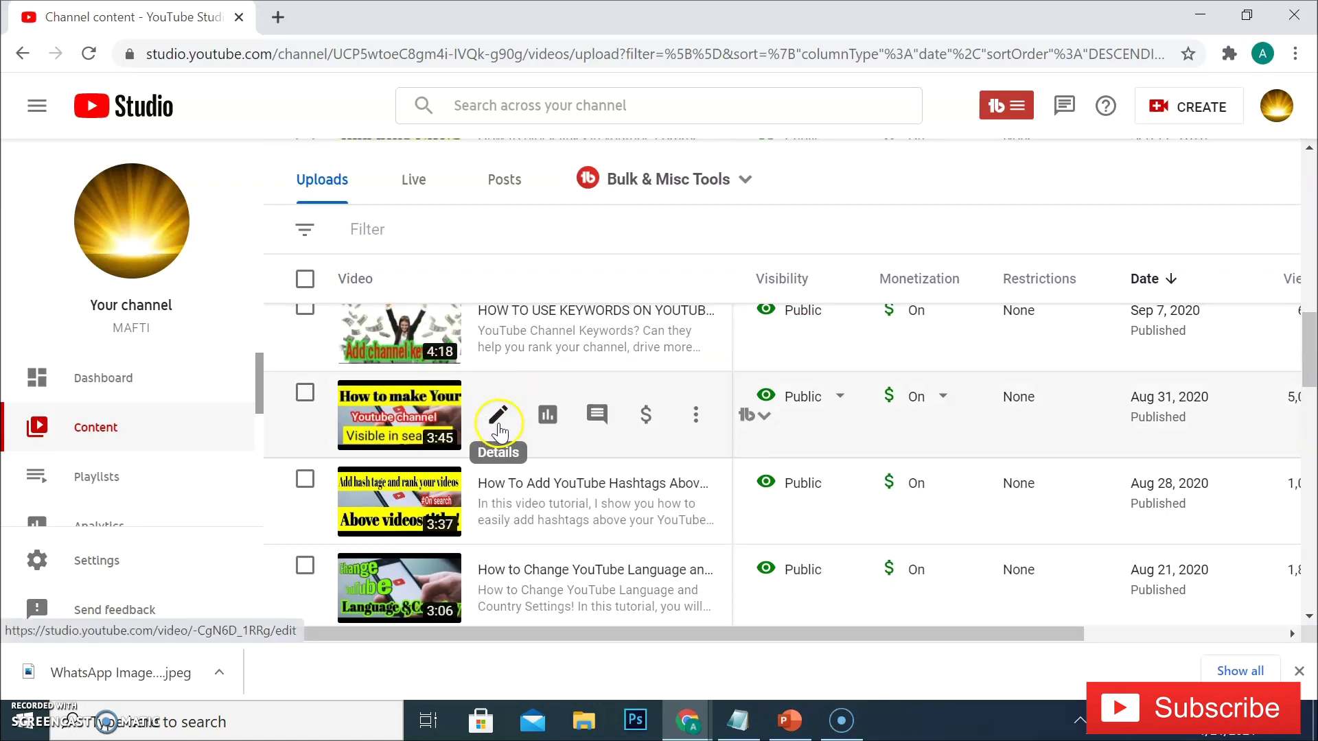
Open the details page for the 'How to make Your Youtube channel Visible in search' video
{"action": "left_click", "coordinate": [499, 417]}
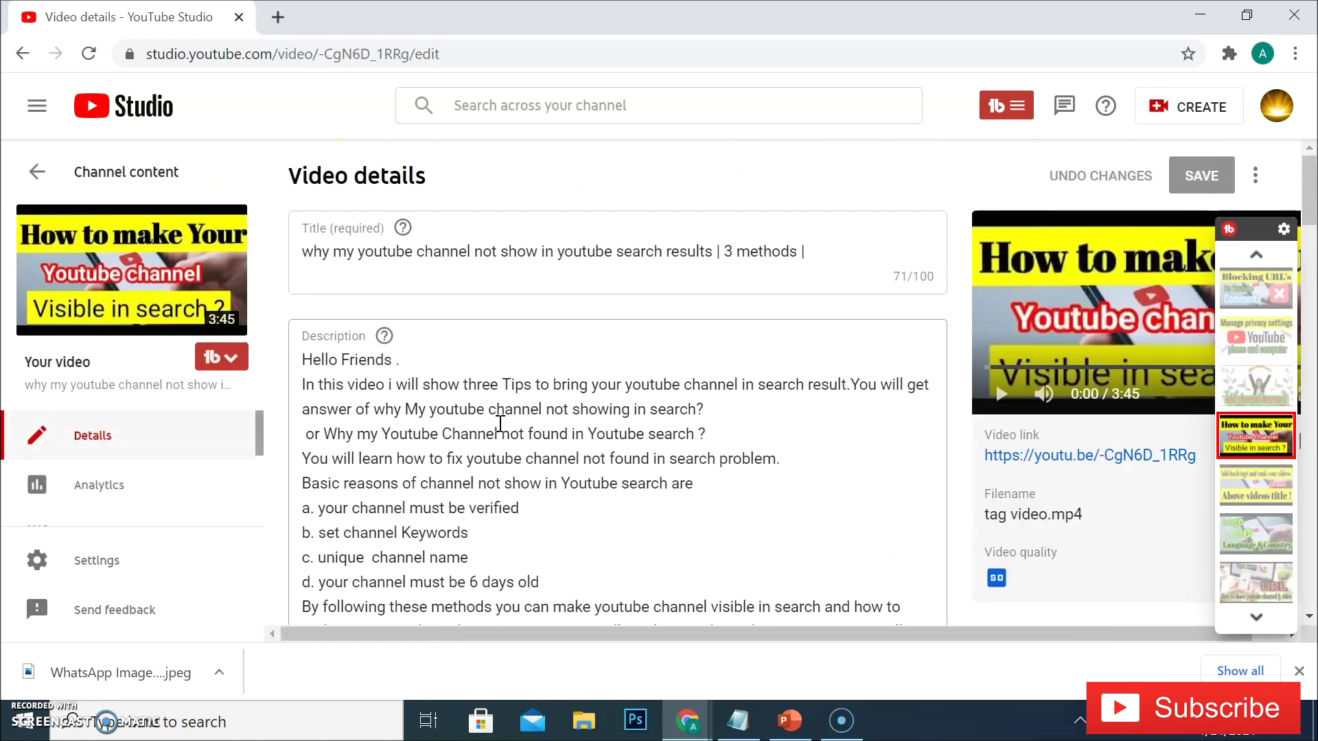
Select parts of the video title, extending the selection through '3 methods'
{"action": "left_click", "coordinate": [317, 265]}
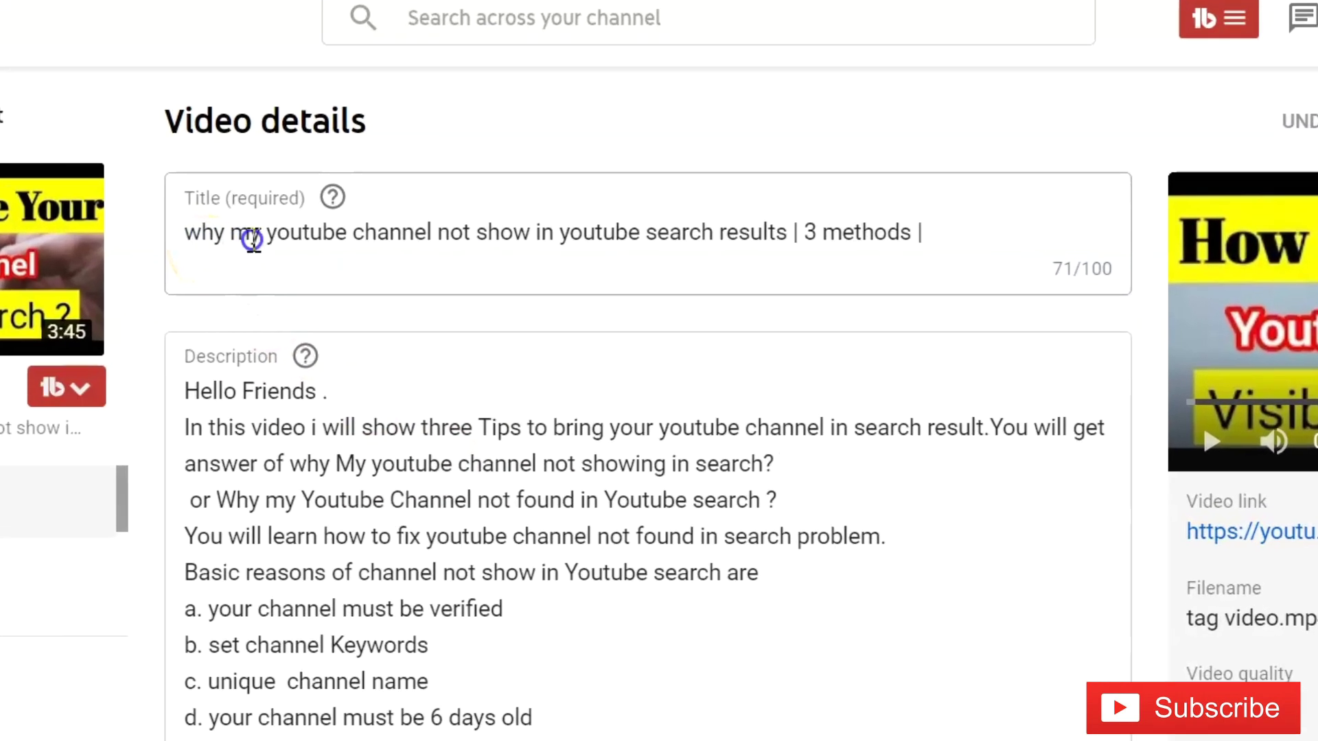
{"action": "left_click_drag", "start_coordinate": [303, 254], "coordinate": [417, 257]}
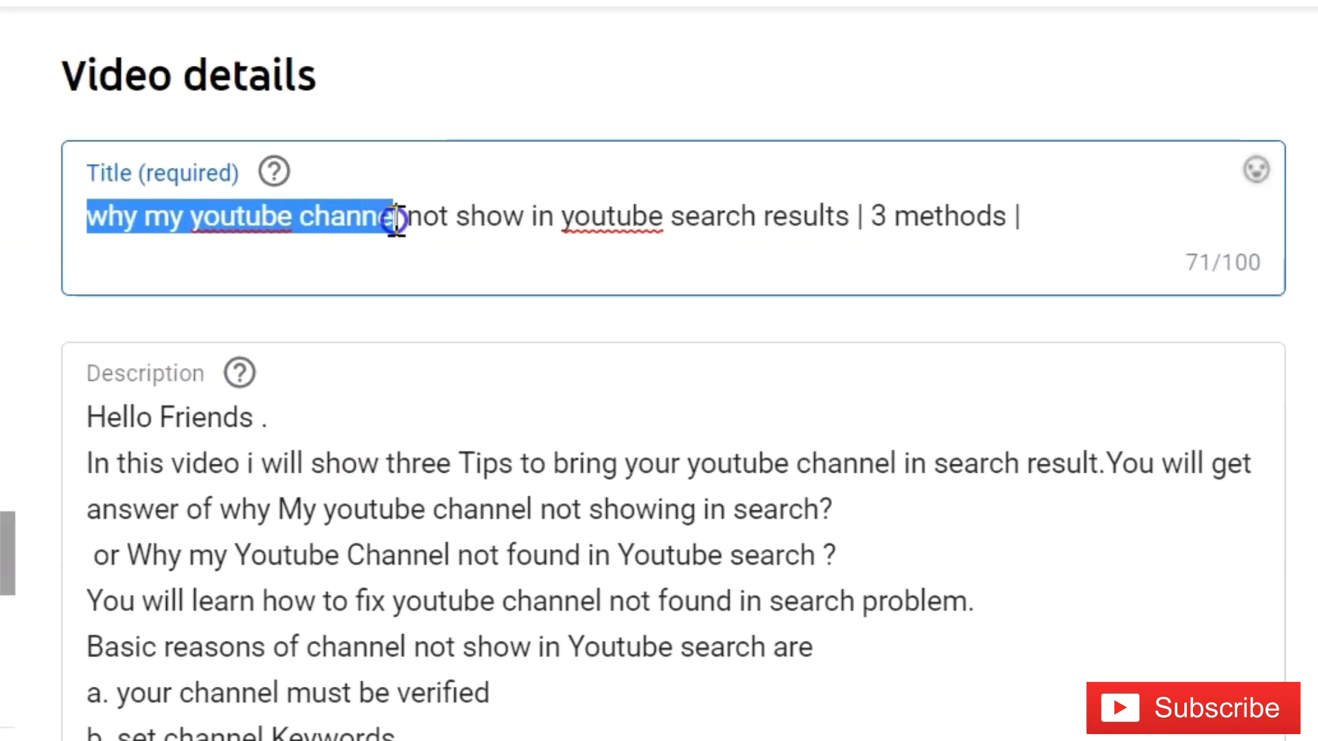
{"action": "left_click_drag", "start_coordinate": [332, 233], "coordinate": [848, 225]}
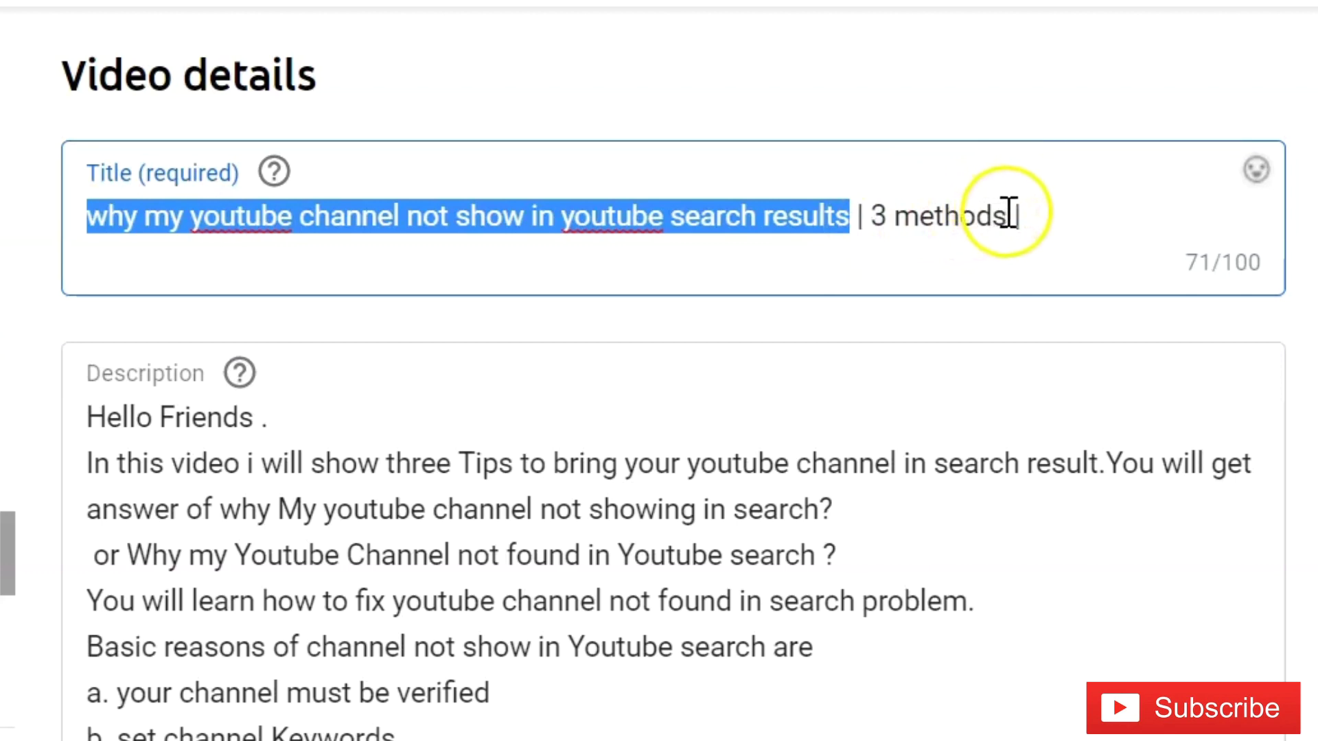
{"action": "left_click_drag", "start_coordinate": [1008, 215], "coordinate": [878, 211]}
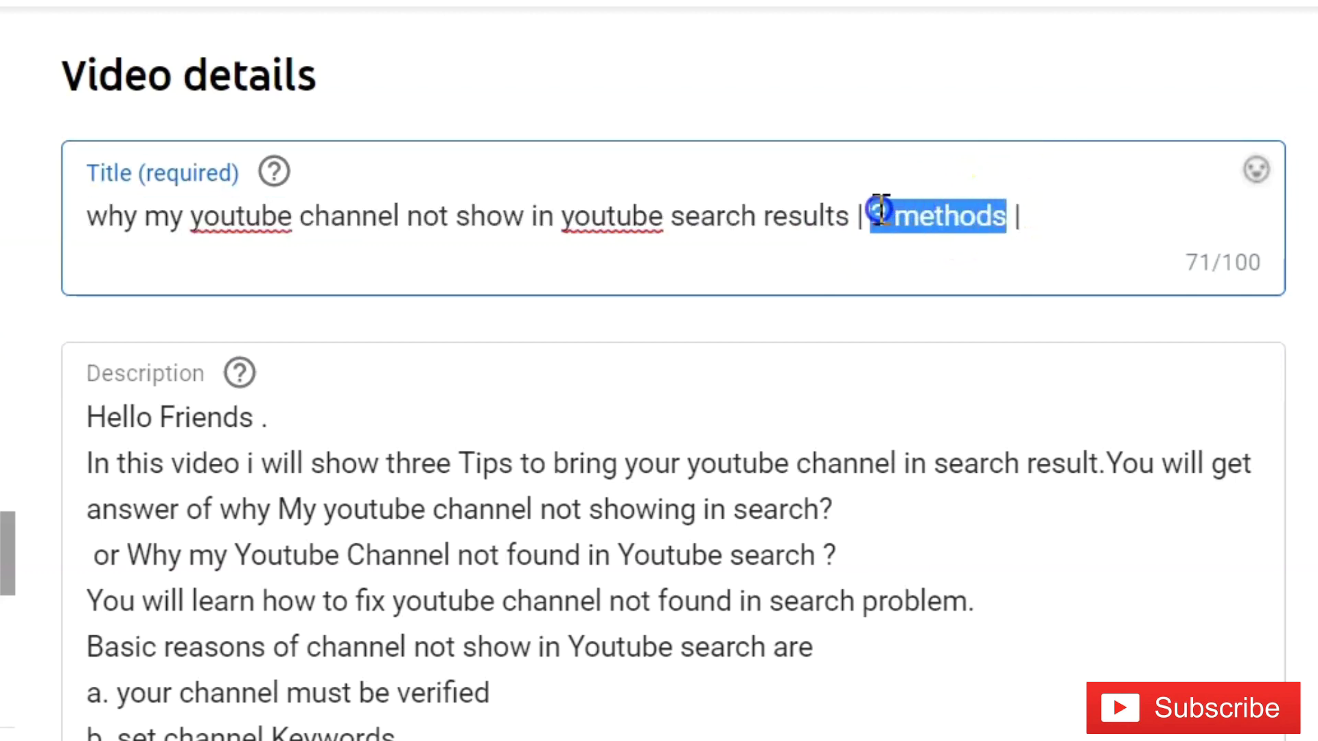
{"action": "left_click_drag", "start_coordinate": [878, 211], "coordinate": [870, 215]}
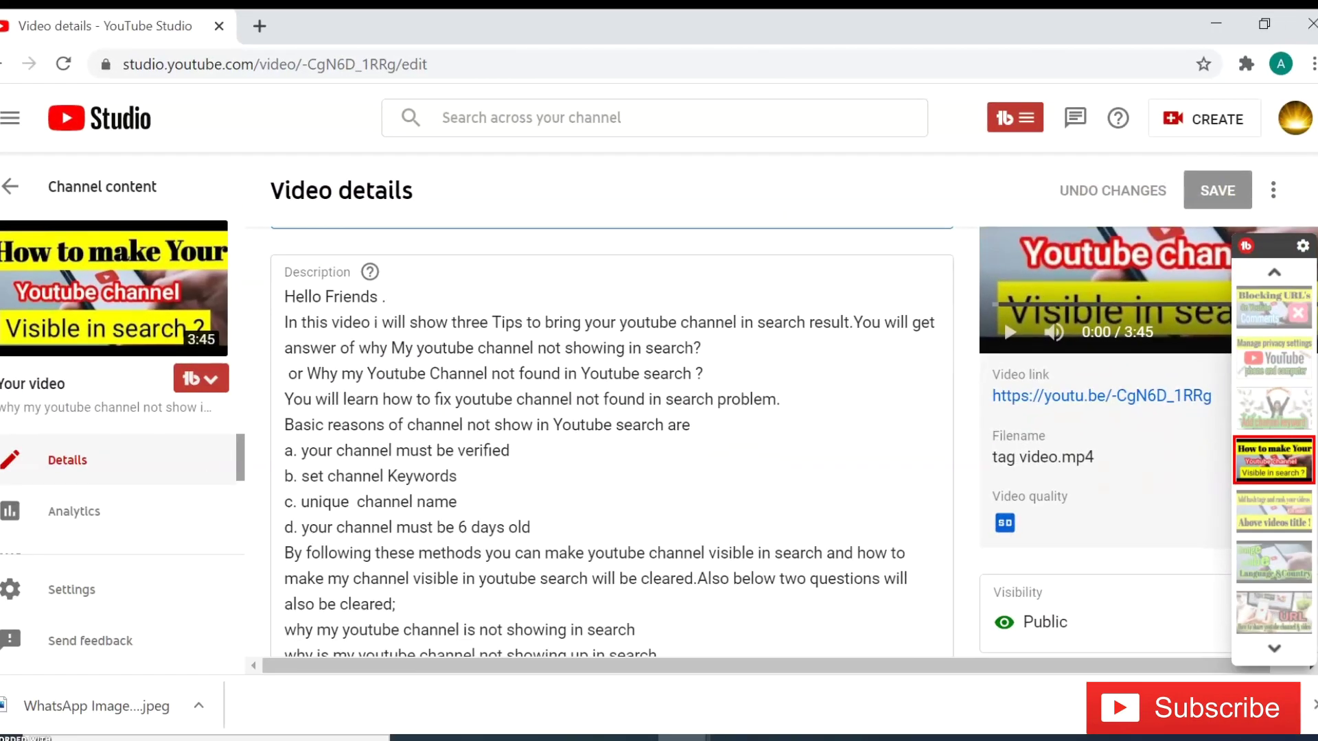
{"action": "scroll", "coordinate": [617, 453], "scroll_direction": "down", "scroll_amount": 1}
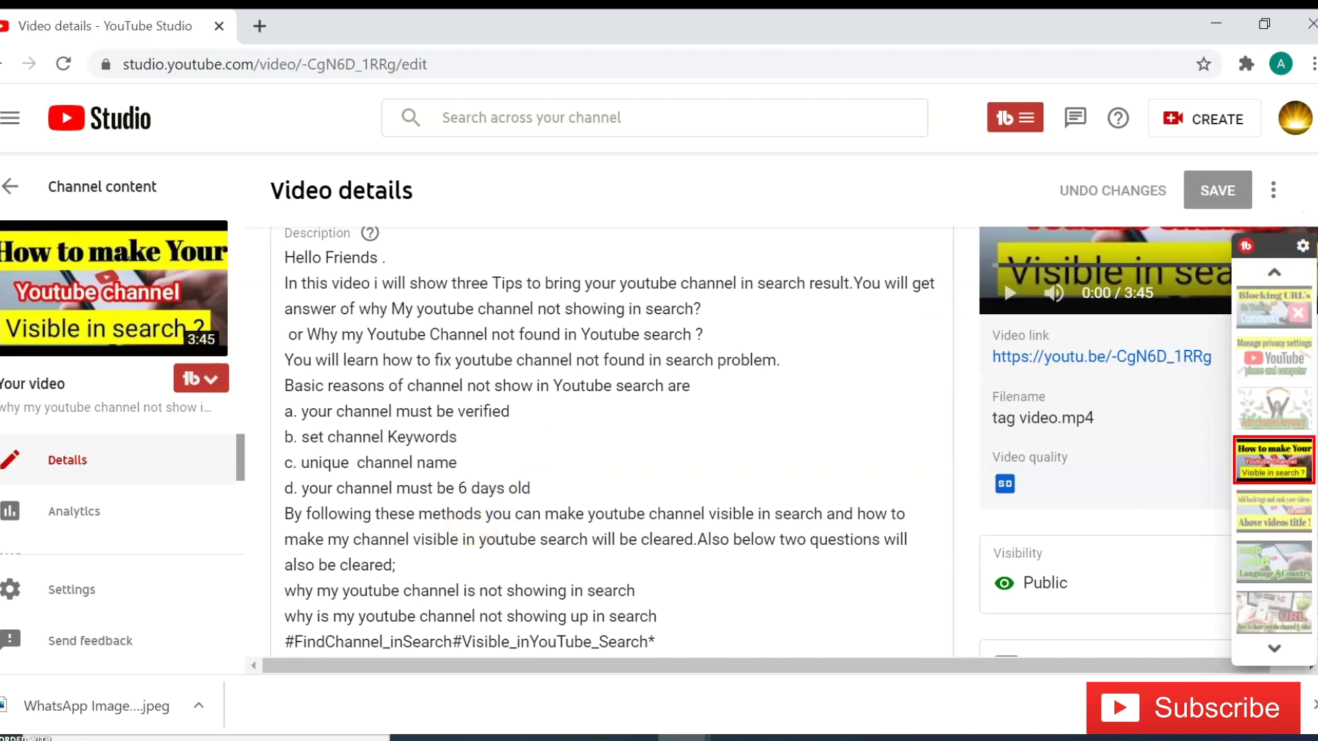
{"action": "scroll", "coordinate": [1303, 215], "scroll_direction": "up", "scroll_amount": 1}
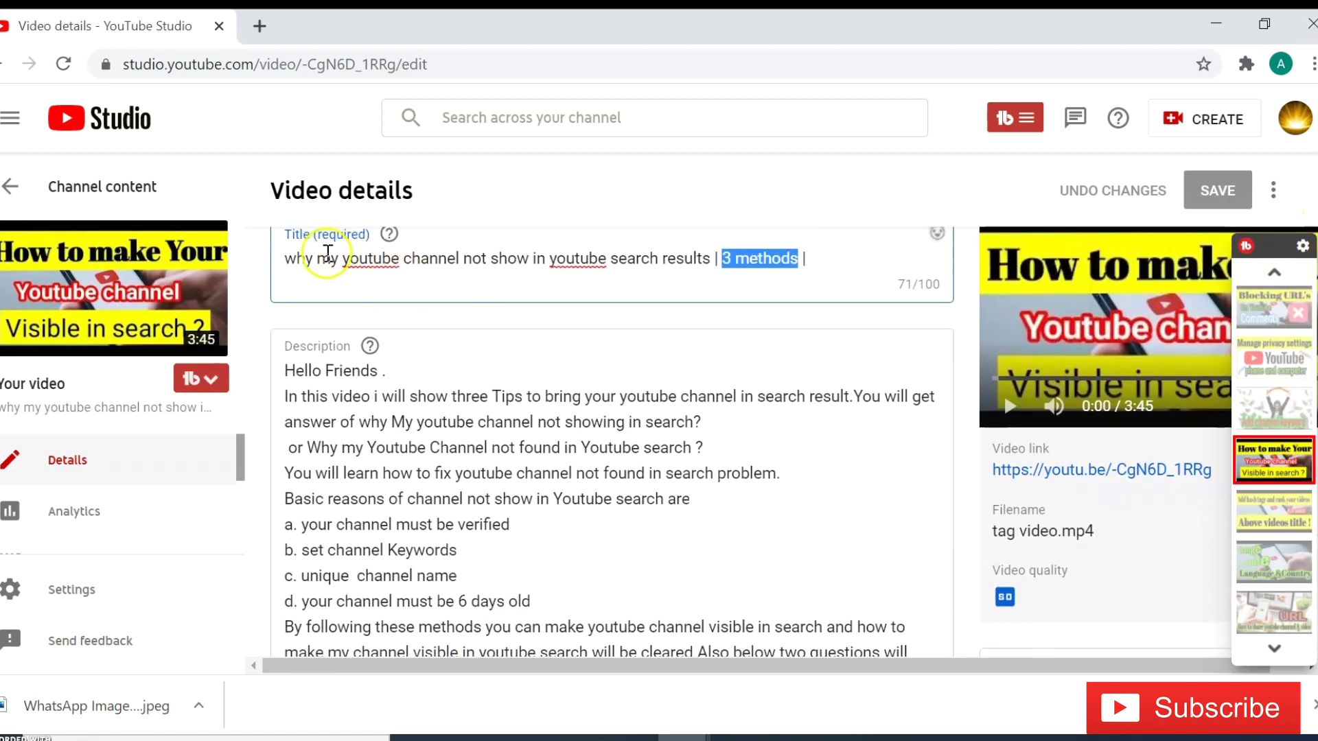
Paste the title up to 'search results' as a new line above 'Hello Friends'
{"action": "left_click_drag", "start_coordinate": [291, 258], "coordinate": [712, 267]}
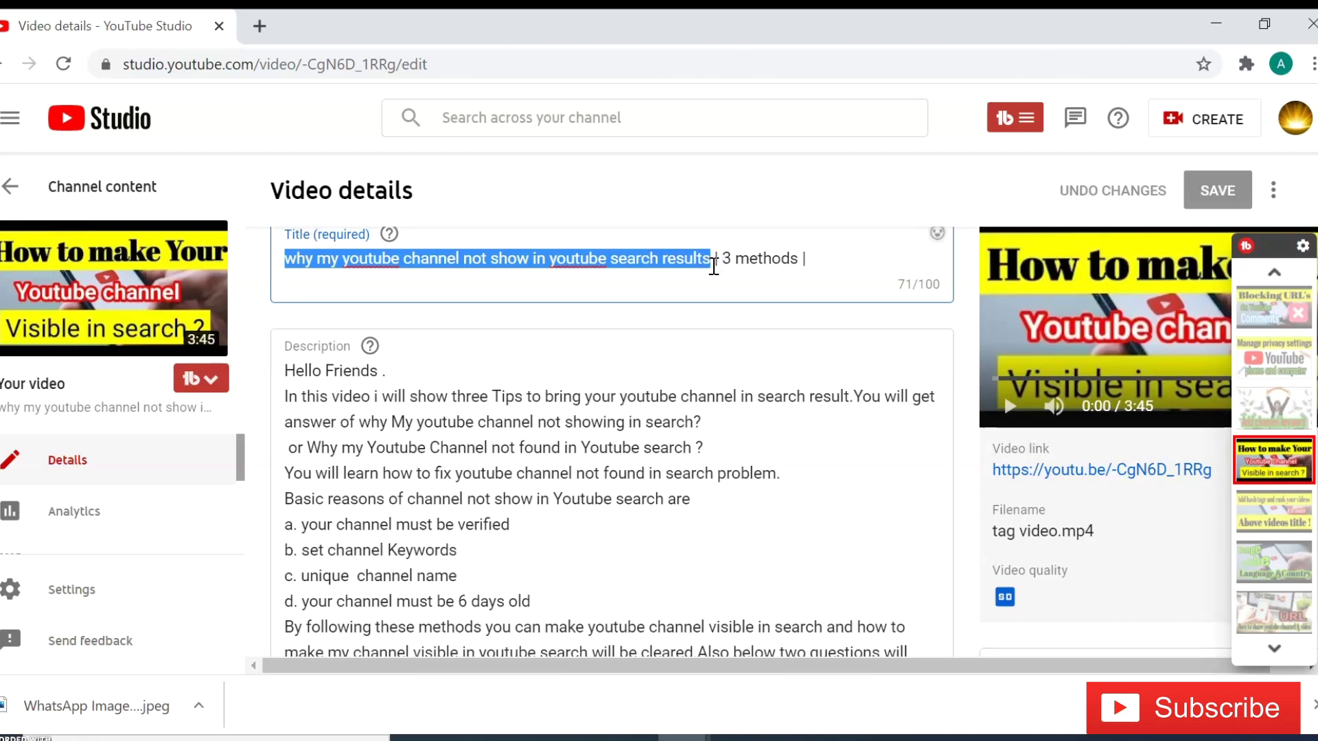
{"action": "key", "text": "ctrl+b"}
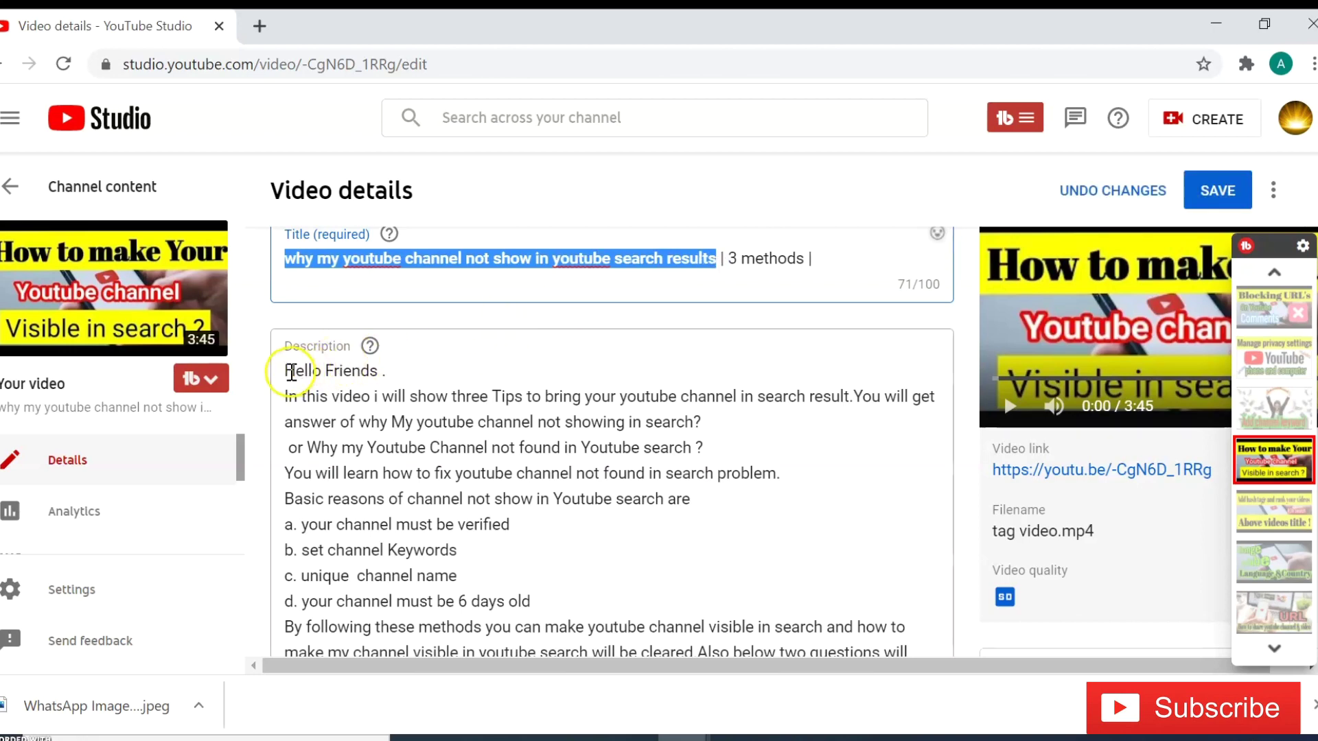
{"action": "left_click", "coordinate": [291, 374]}
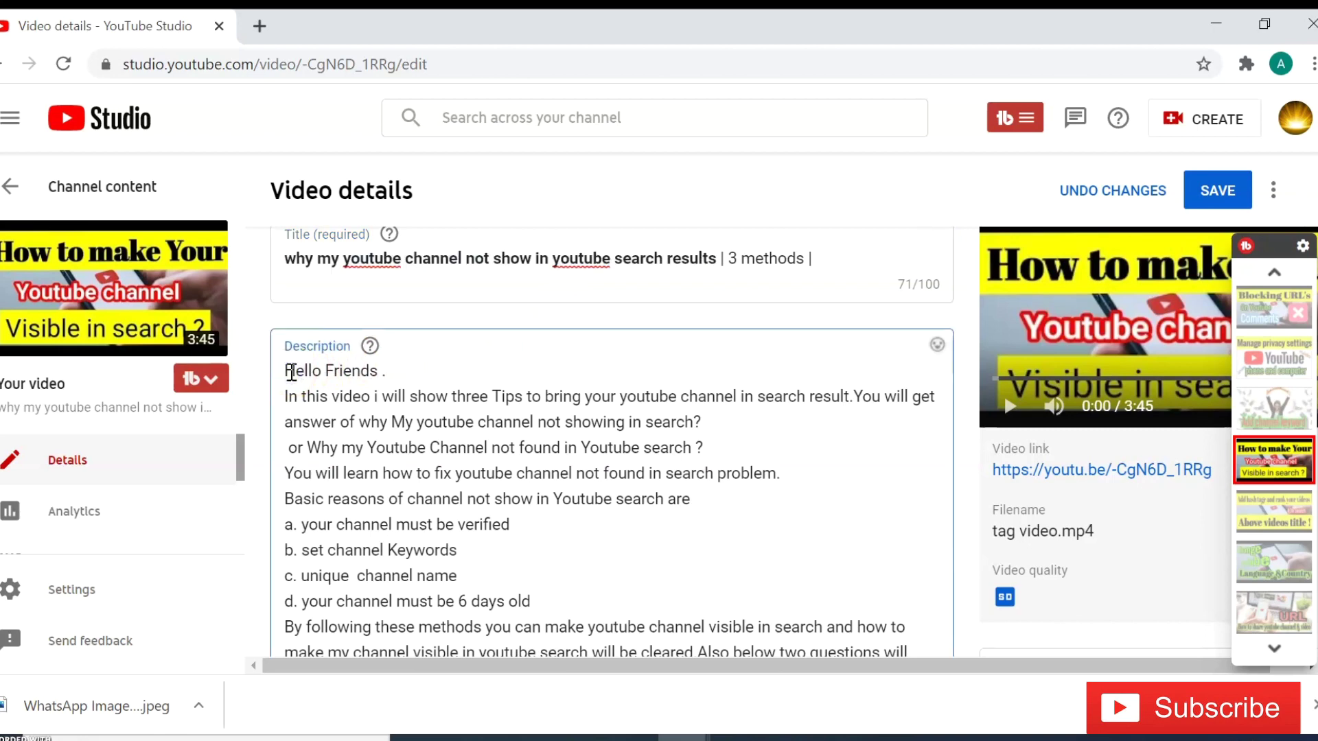
{"action": "type", "text": "Why my youtube channel not show in youtube search results"}
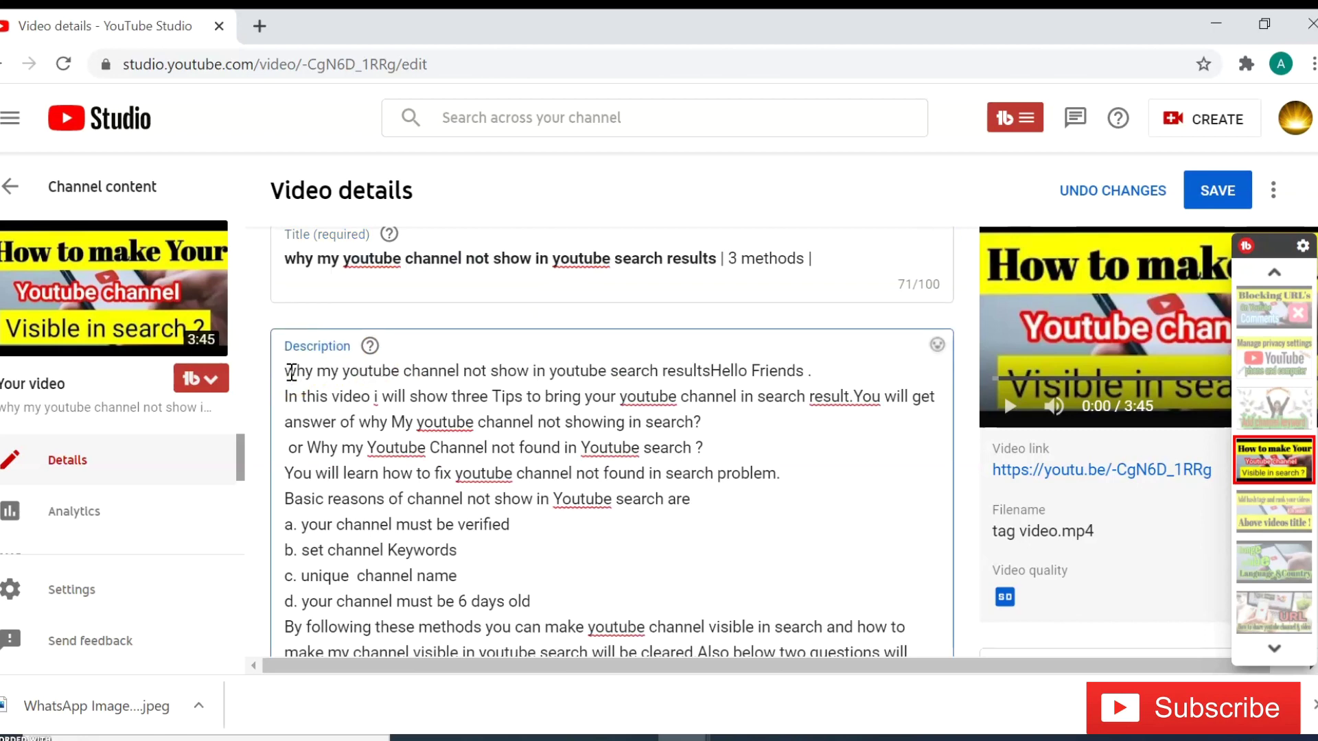
{"action": "key", "text": "Return"}
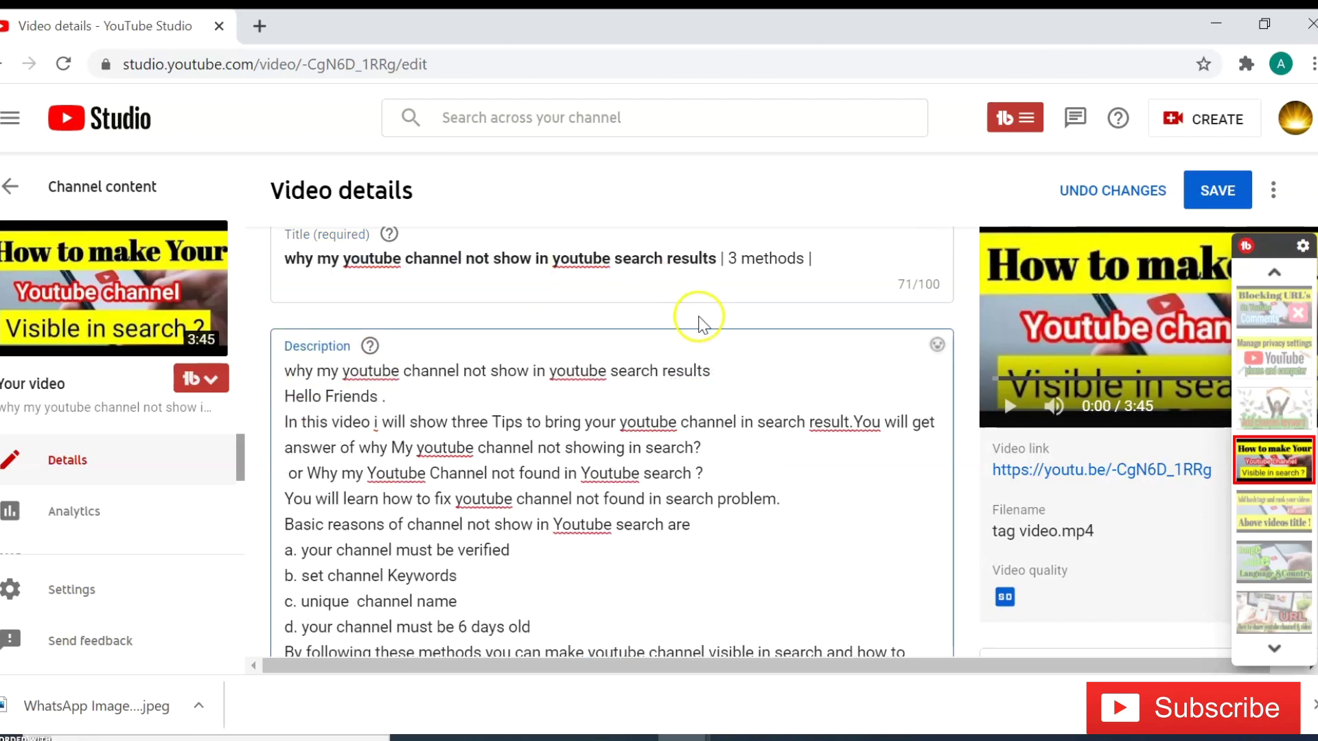
Make the pasted title line at the top of the description bold
{"action": "left_click", "coordinate": [720, 379]}
{"action": "left_click_drag", "start_coordinate": [720, 371], "coordinate": [292, 370]}
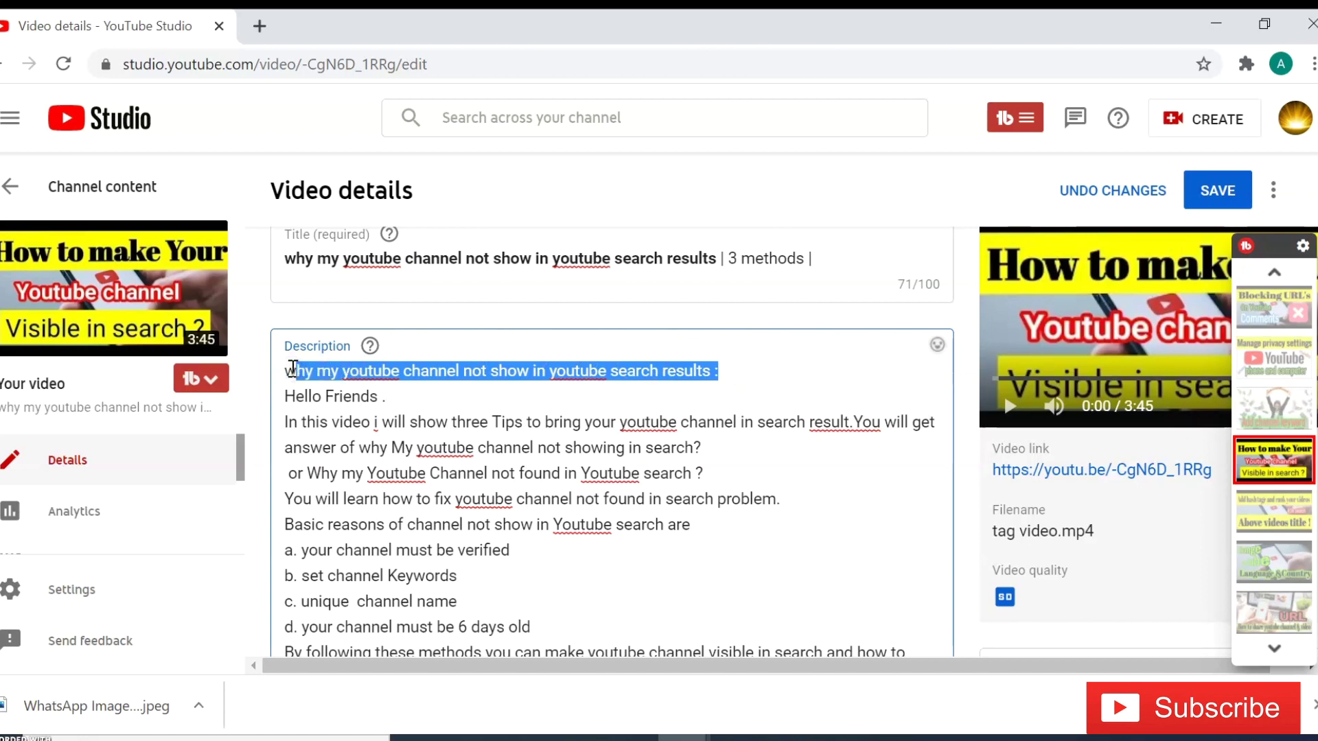
{"action": "key", "text": "ctrl+b"}
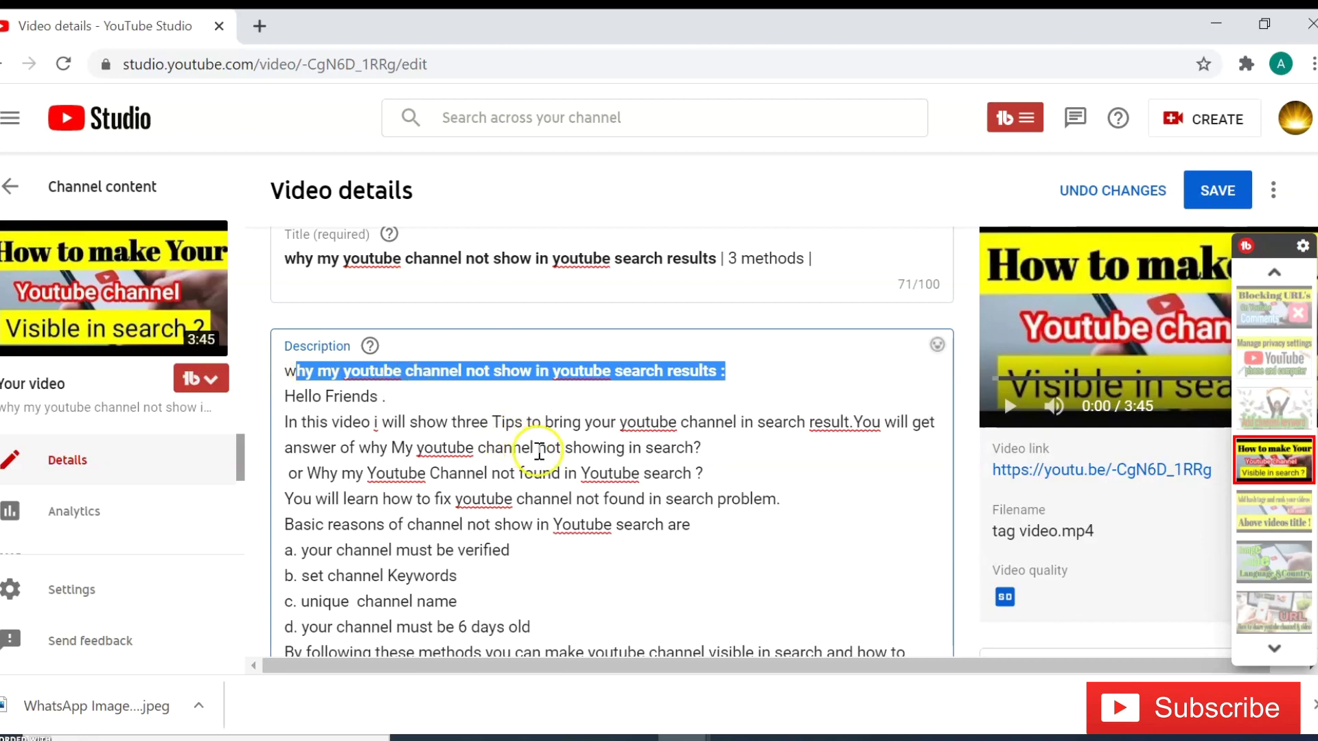
{"action": "left_click", "coordinate": [698, 563]}
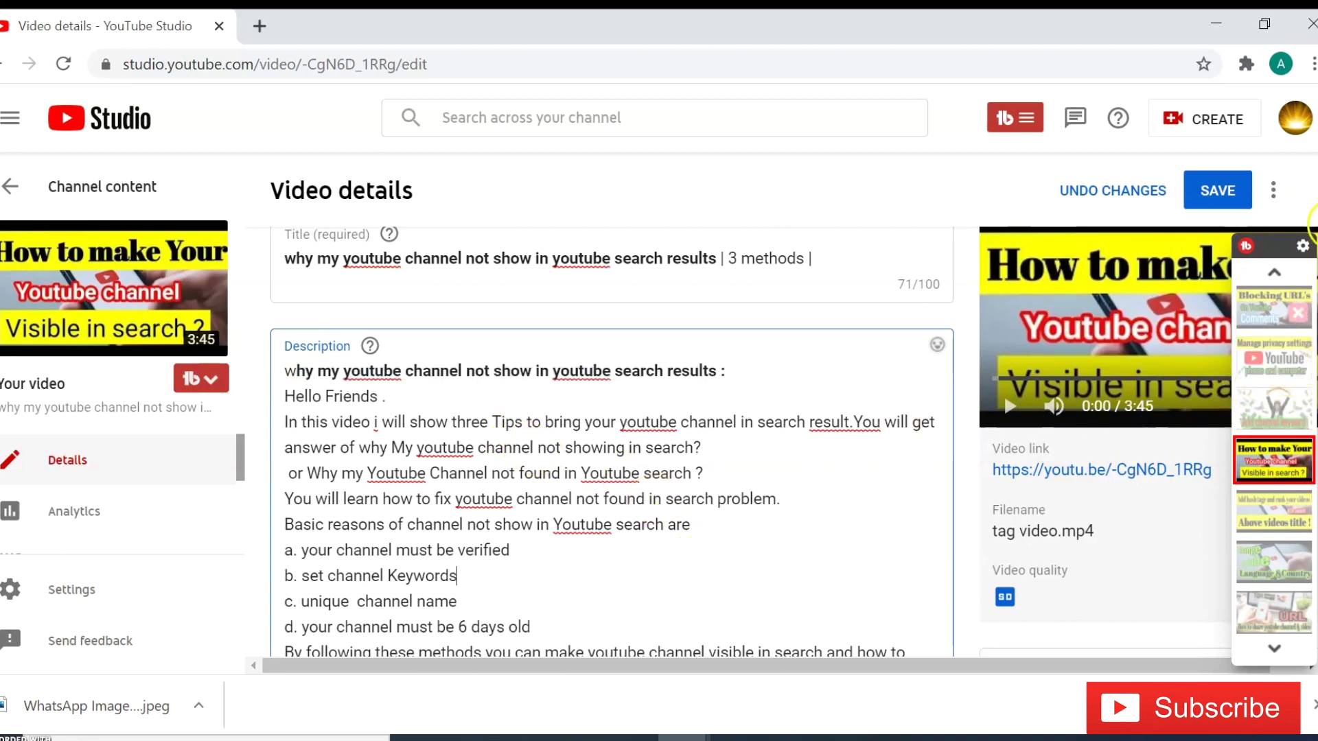
{"action": "scroll", "coordinate": [612, 443], "scroll_direction": "down", "scroll_amount": 1}
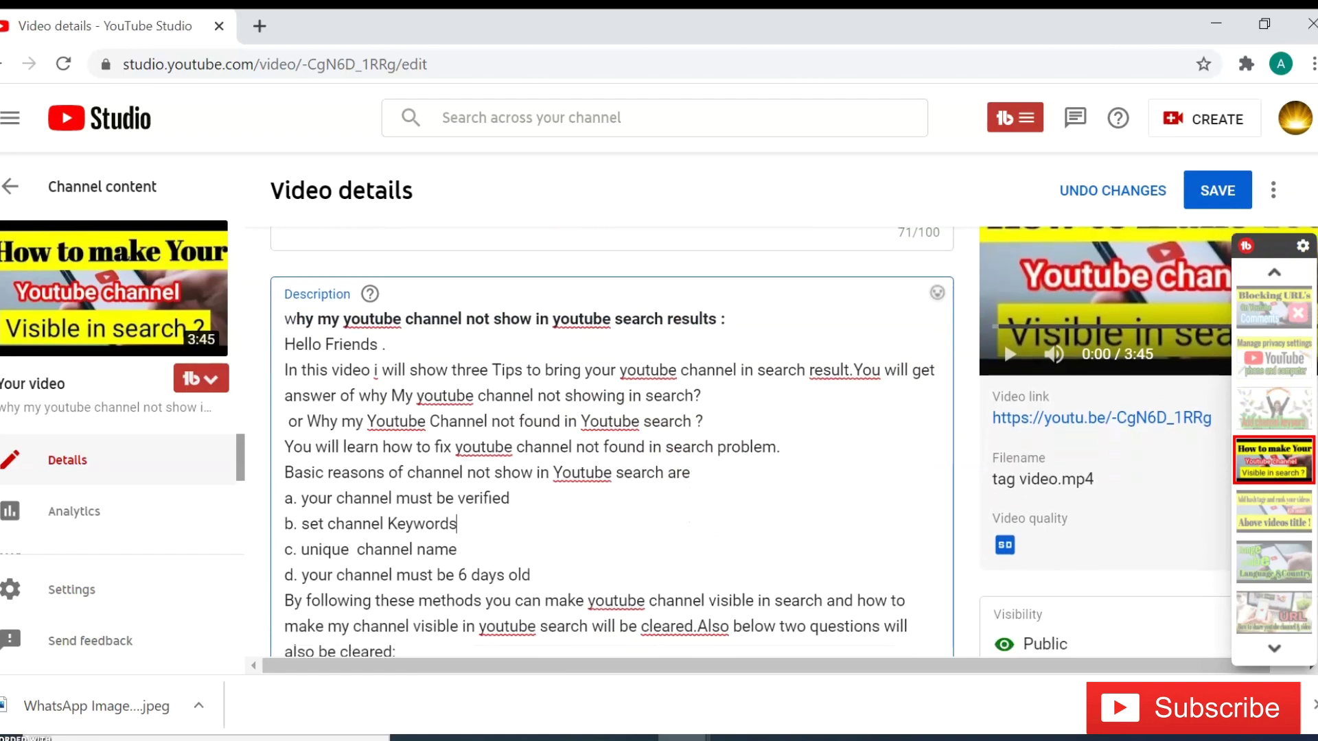
{"action": "scroll", "coordinate": [612, 443], "scroll_direction": "down", "scroll_amount": 1}
{"action": "scroll", "coordinate": [612, 443], "scroll_direction": "down", "scroll_amount": 1}
{"action": "scroll", "coordinate": [612, 443], "scroll_direction": "down", "scroll_amount": 2}
{"action": "scroll", "coordinate": [612, 443], "scroll_direction": "down", "scroll_amount": 5}
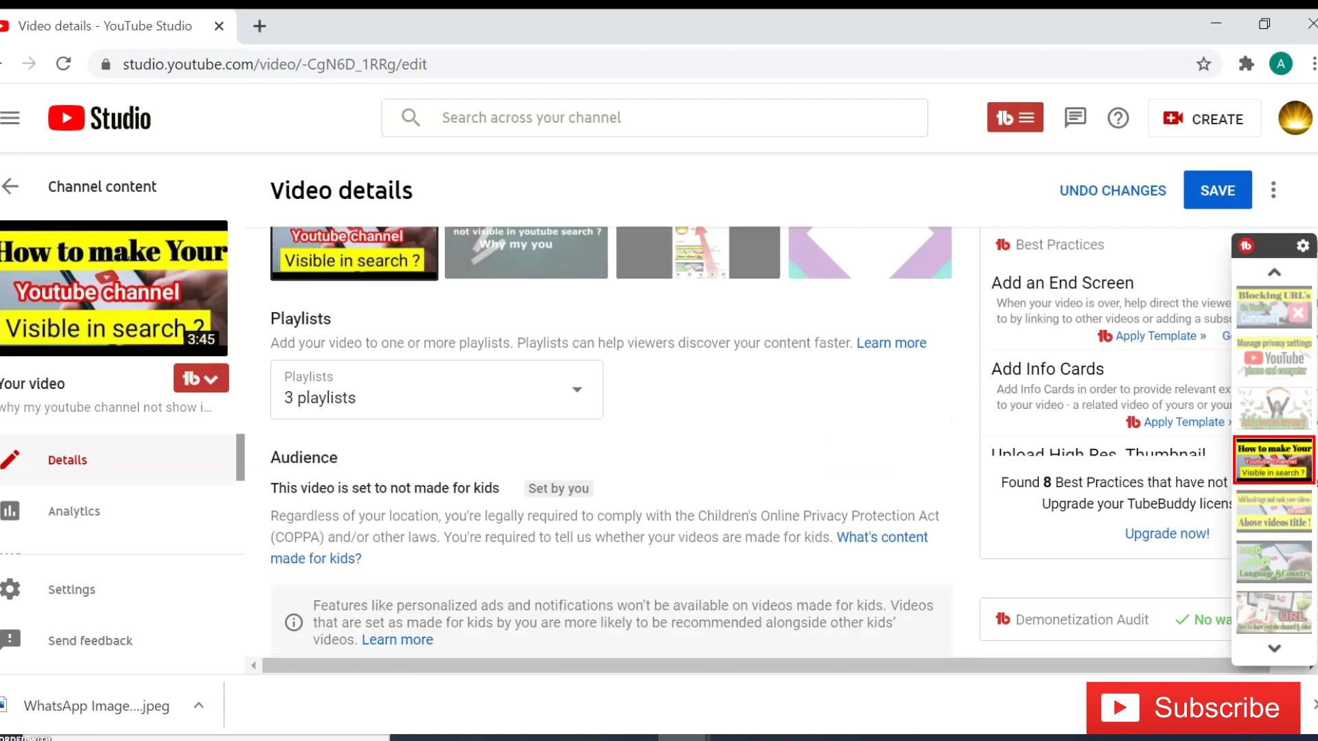
{"action": "scroll", "coordinate": [612, 443], "scroll_direction": "down", "scroll_amount": 3}
{"action": "scroll", "coordinate": [612, 442], "scroll_direction": "down", "scroll_amount": 3}
{"action": "scroll", "coordinate": [612, 444], "scroll_direction": "down", "scroll_amount": 3}
{"action": "scroll", "coordinate": [612, 442], "scroll_direction": "down", "scroll_amount": 4}
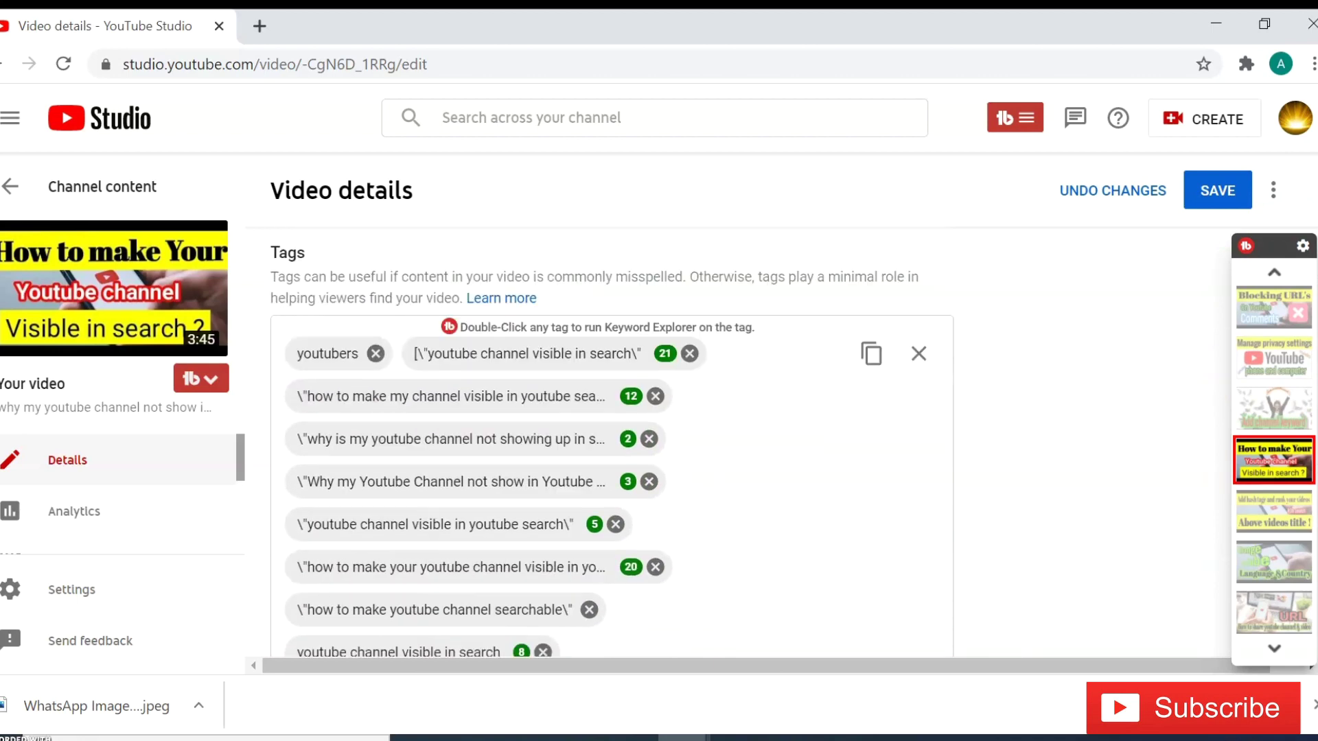
{"action": "scroll", "coordinate": [611, 443], "scroll_direction": "down", "scroll_amount": 1}
{"action": "scroll", "coordinate": [611, 443], "scroll_direction": "down", "scroll_amount": 1}
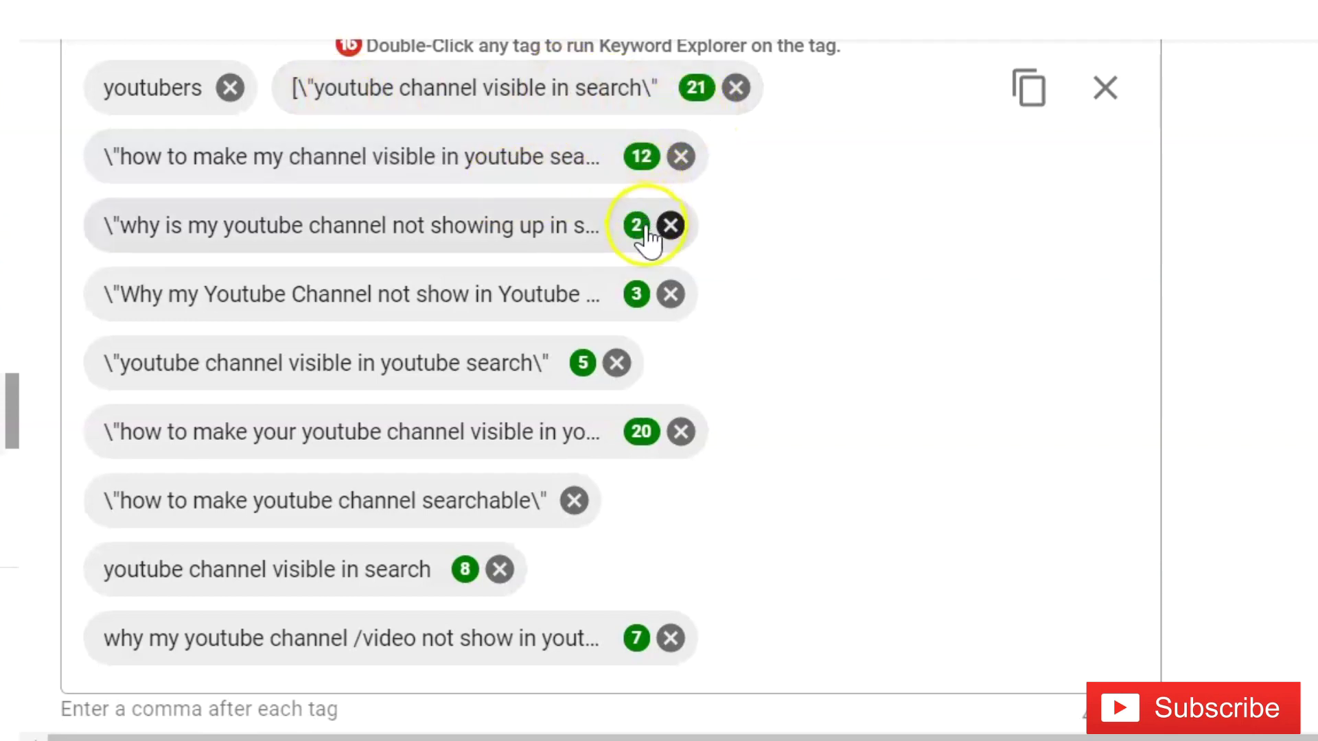
Add the tag 'how to make youtube channel searchable' after the last existing tag
{"action": "left_click", "coordinate": [749, 639]}
{"action": "type", "text": "how to make yout"}
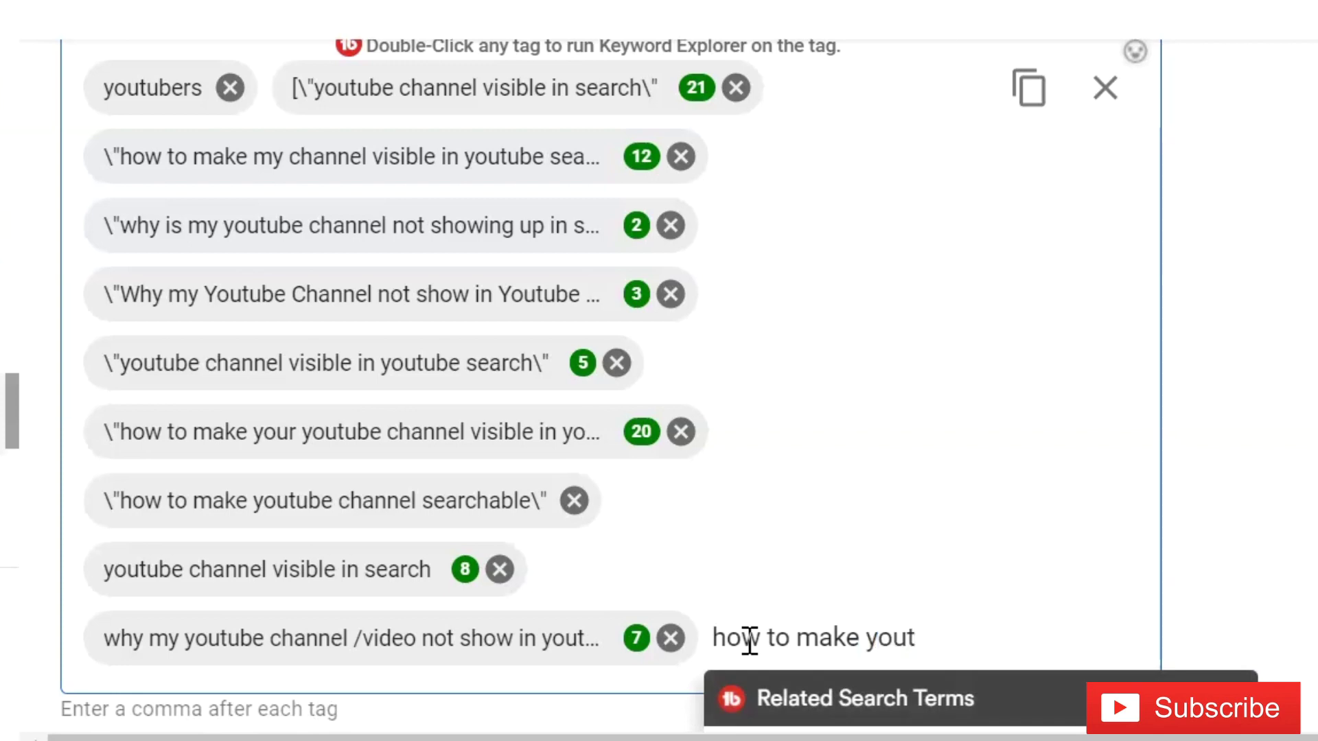
{"action": "type", "text": "ube"}
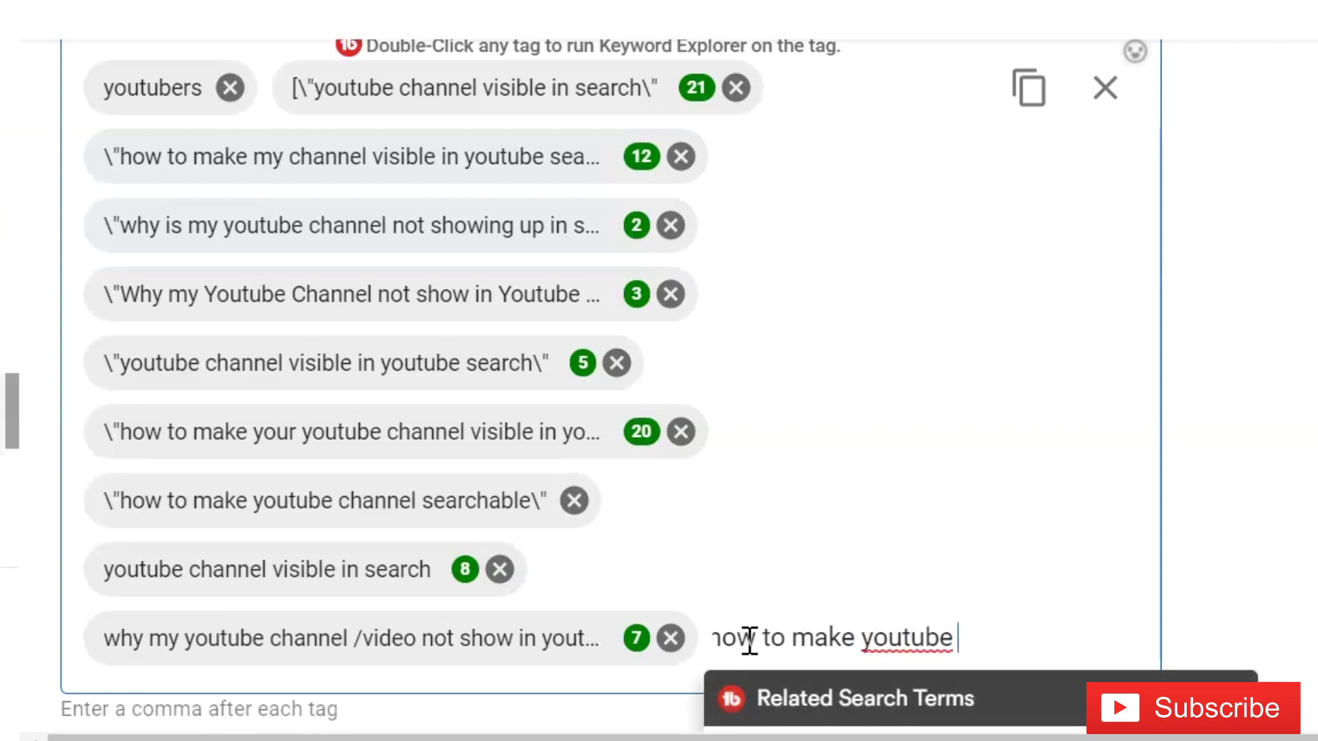
{"action": "type", "text": " channe"}
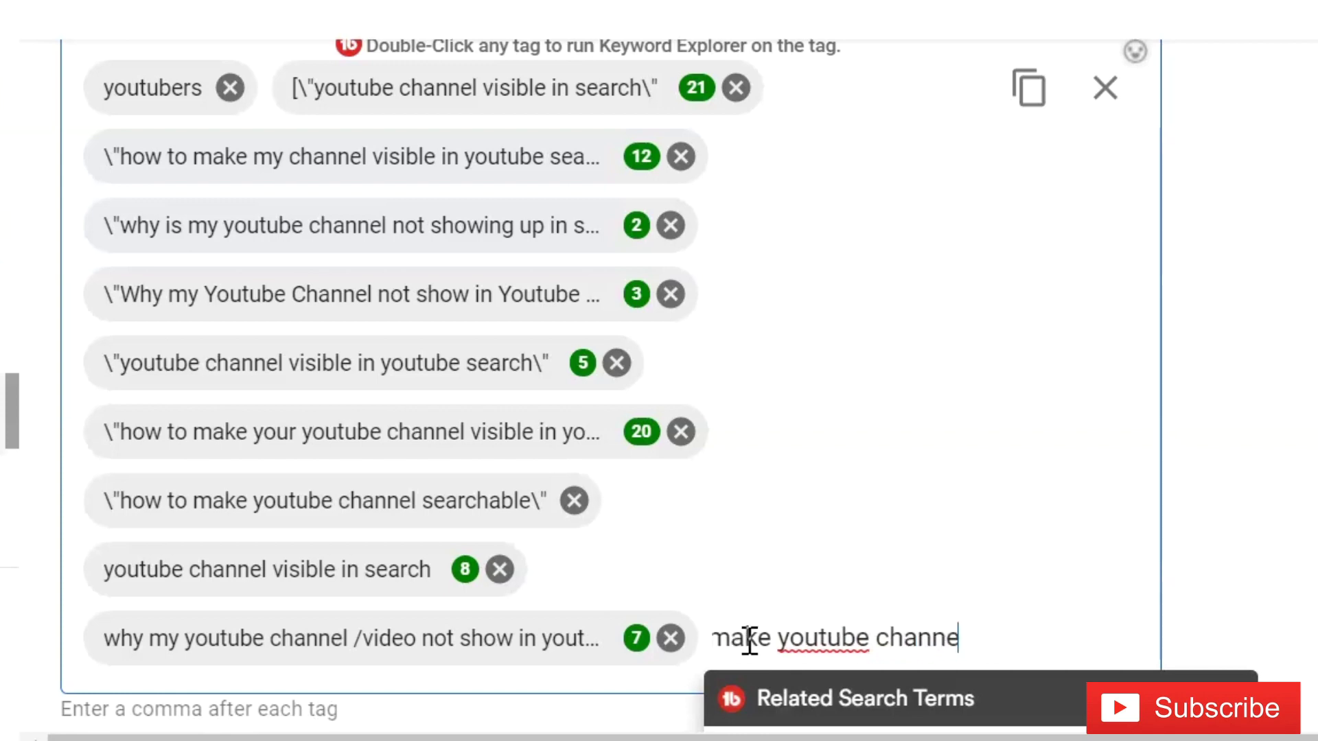
{"action": "type", "text": "l "}
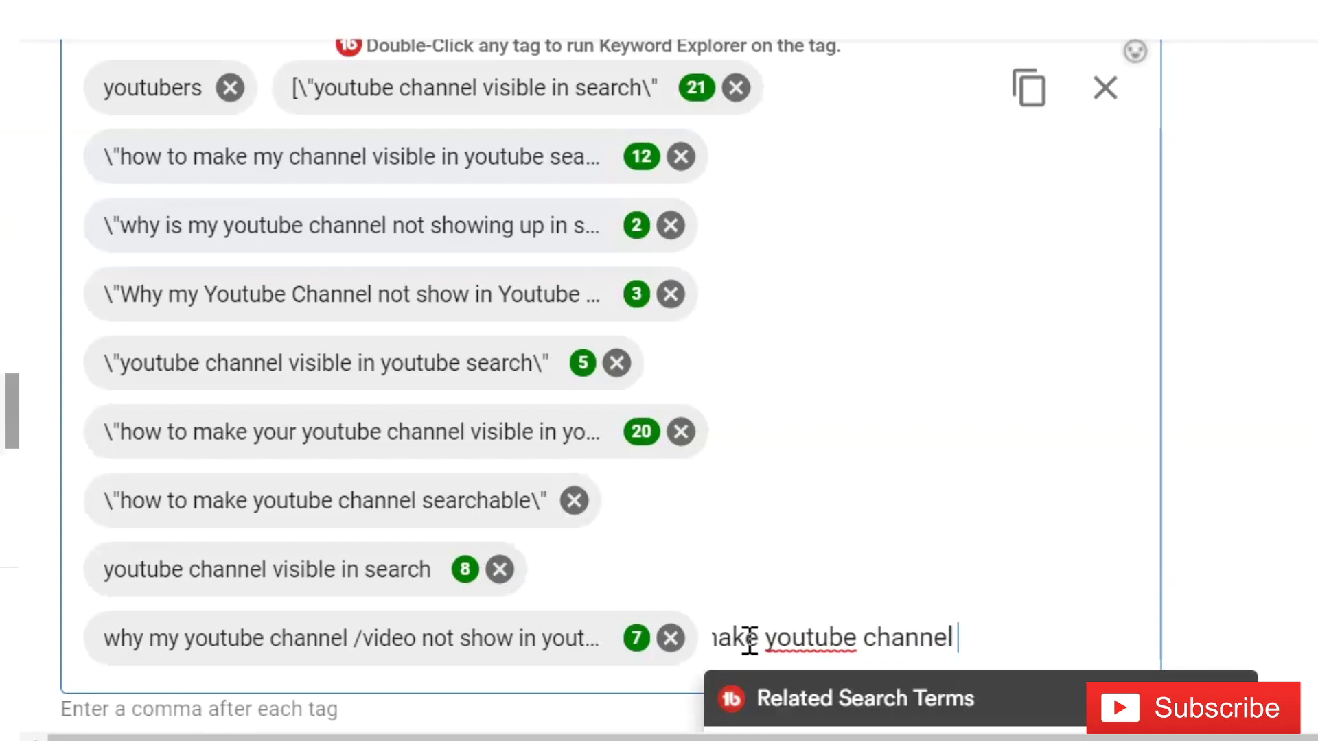
{"action": "type", "text": "searchable"}
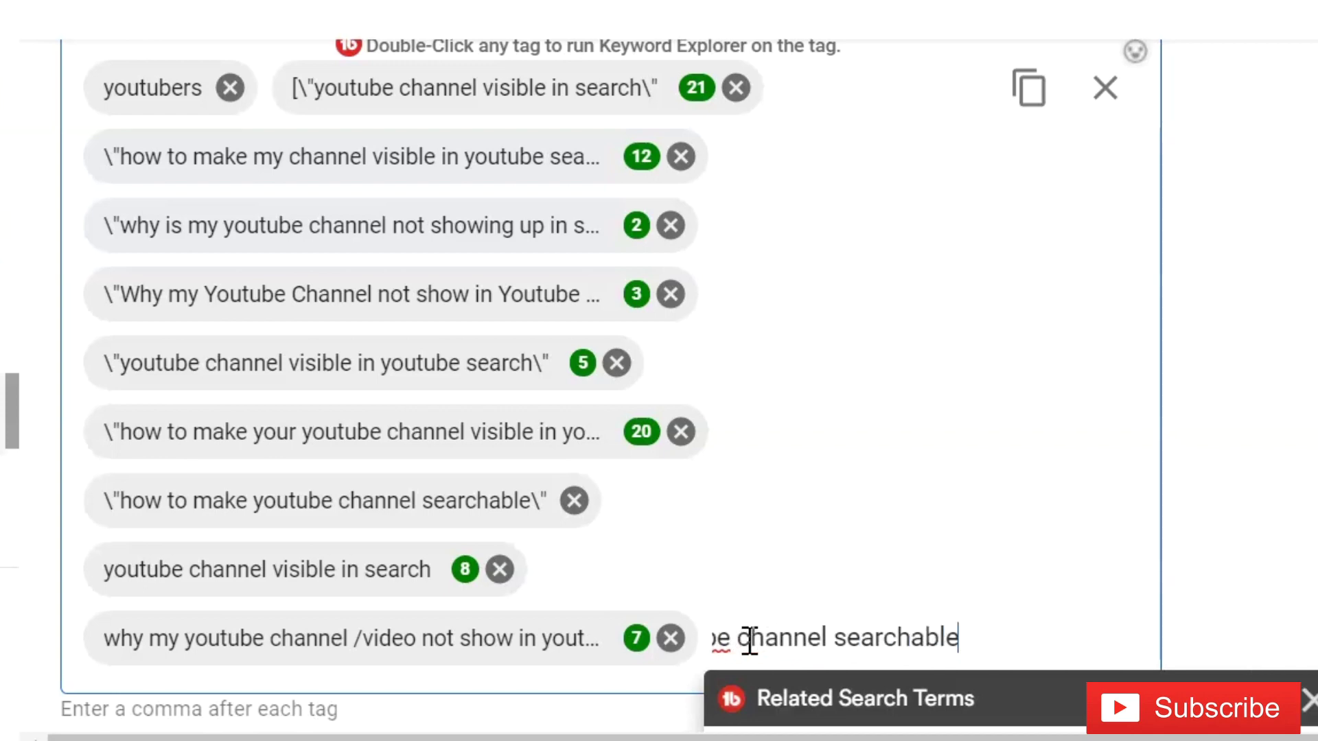
{"action": "key", "text": "Return"}
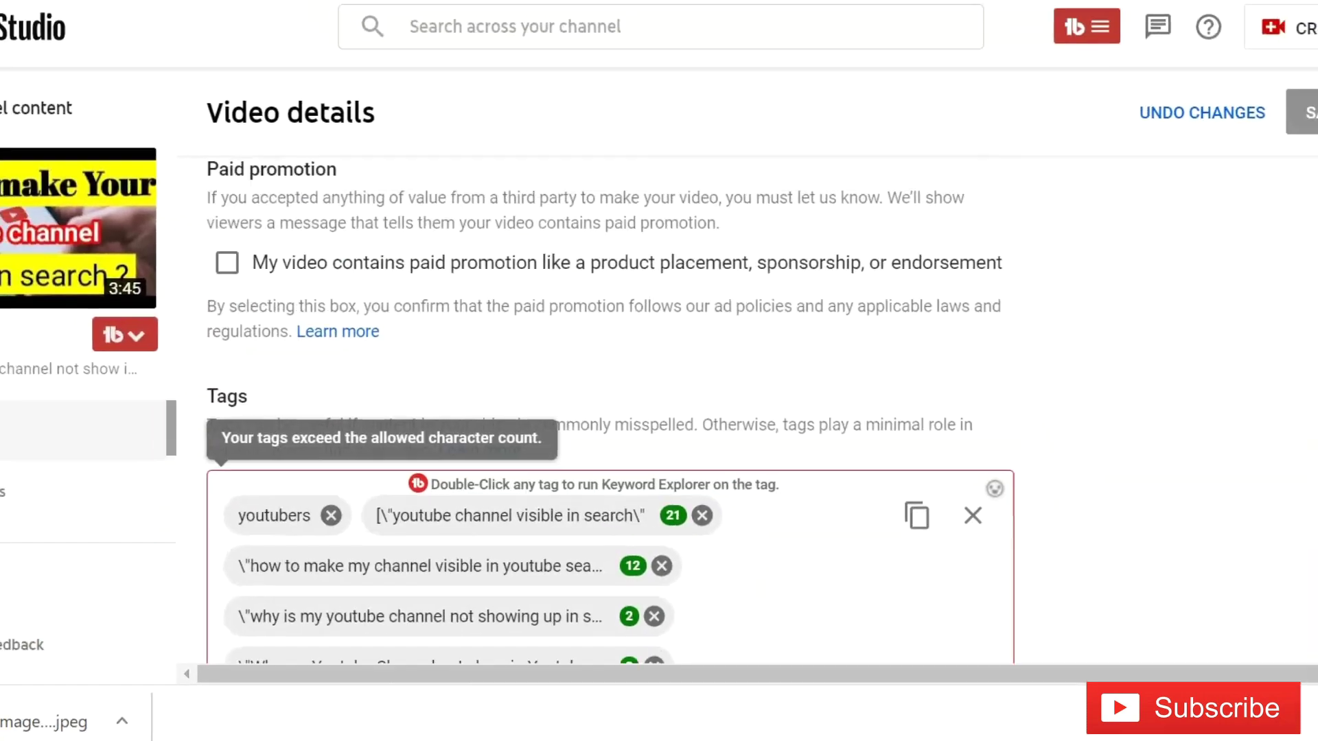
{"action": "scroll", "coordinate": [1294, 323], "scroll_direction": "up", "scroll_amount": 5}
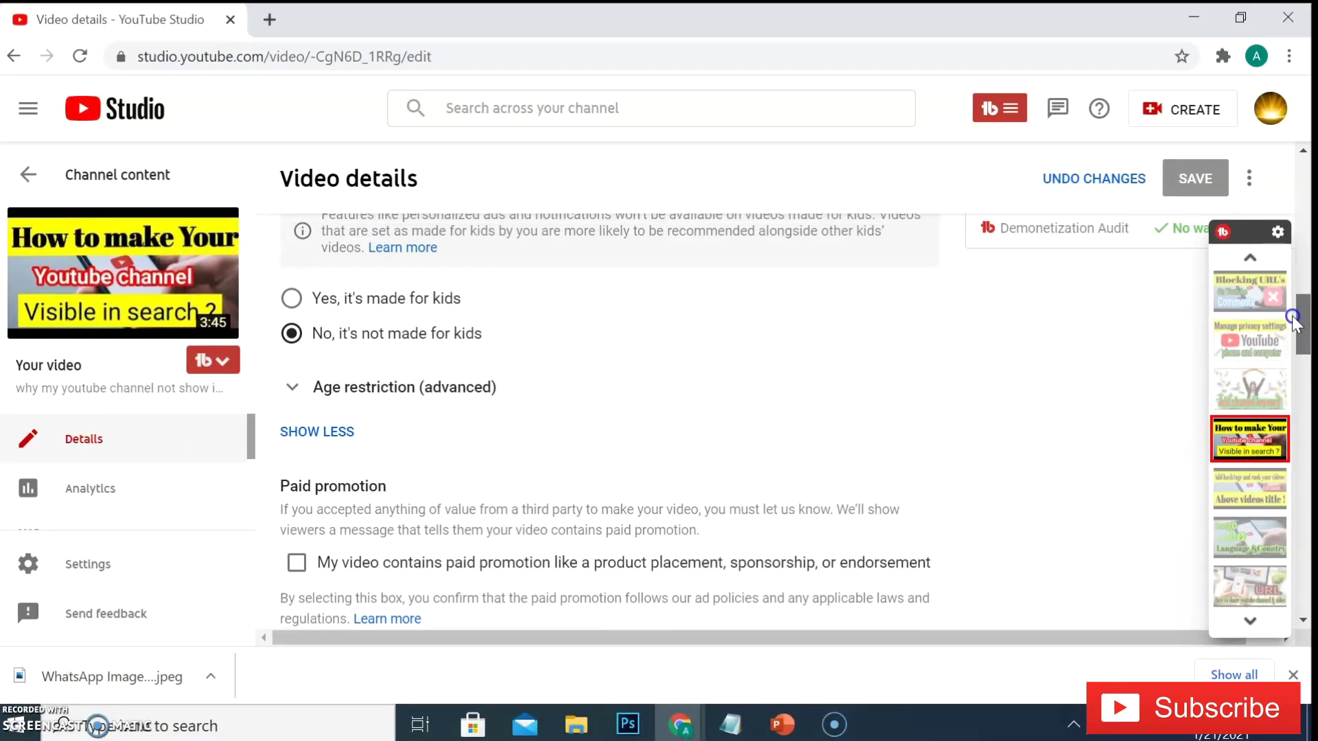
{"action": "left_click_drag", "start_coordinate": [1295, 323], "coordinate": [1306, 211]}
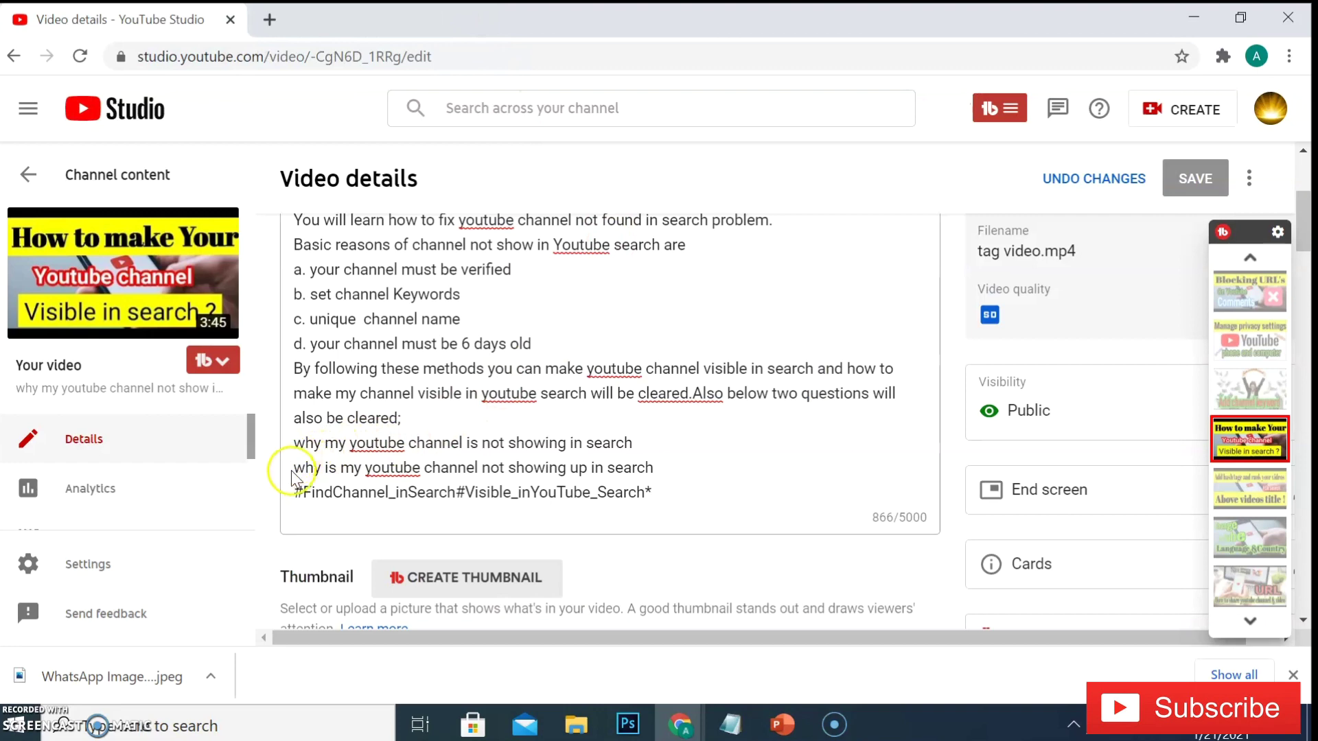
Bold the closing hashtag line of the description, then view the video's public watch page
{"action": "left_click_drag", "start_coordinate": [293, 492], "coordinate": [466, 493]}
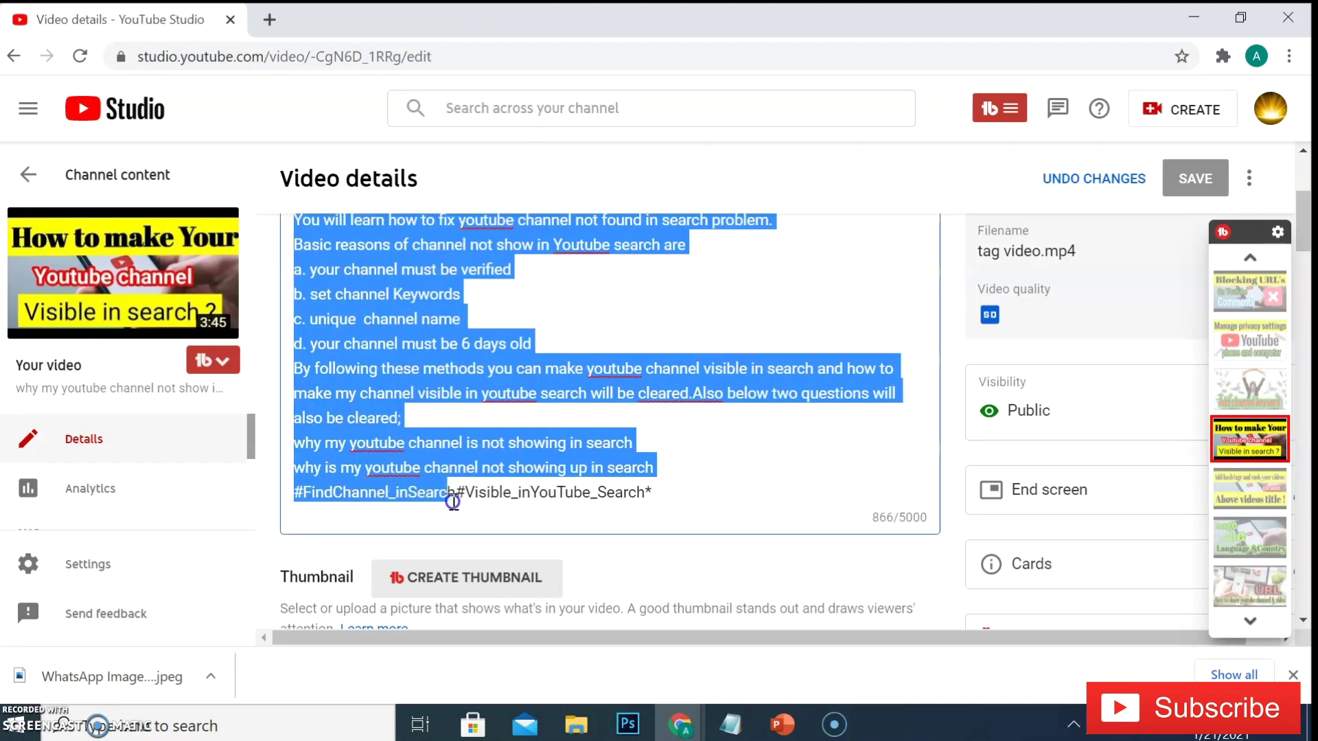
{"action": "left_click", "coordinate": [712, 519]}
{"action": "left_click", "coordinate": [667, 438]}
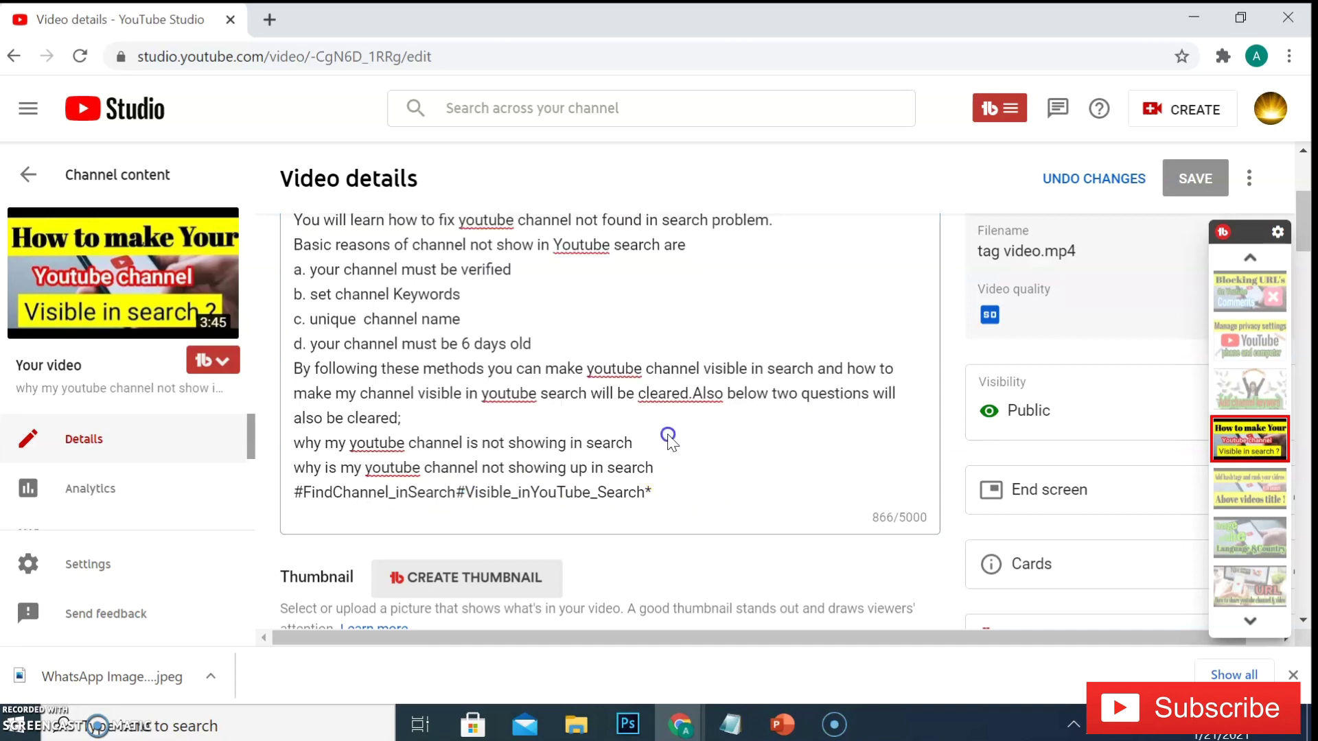
{"action": "left_click_drag", "start_coordinate": [658, 492], "coordinate": [295, 493]}
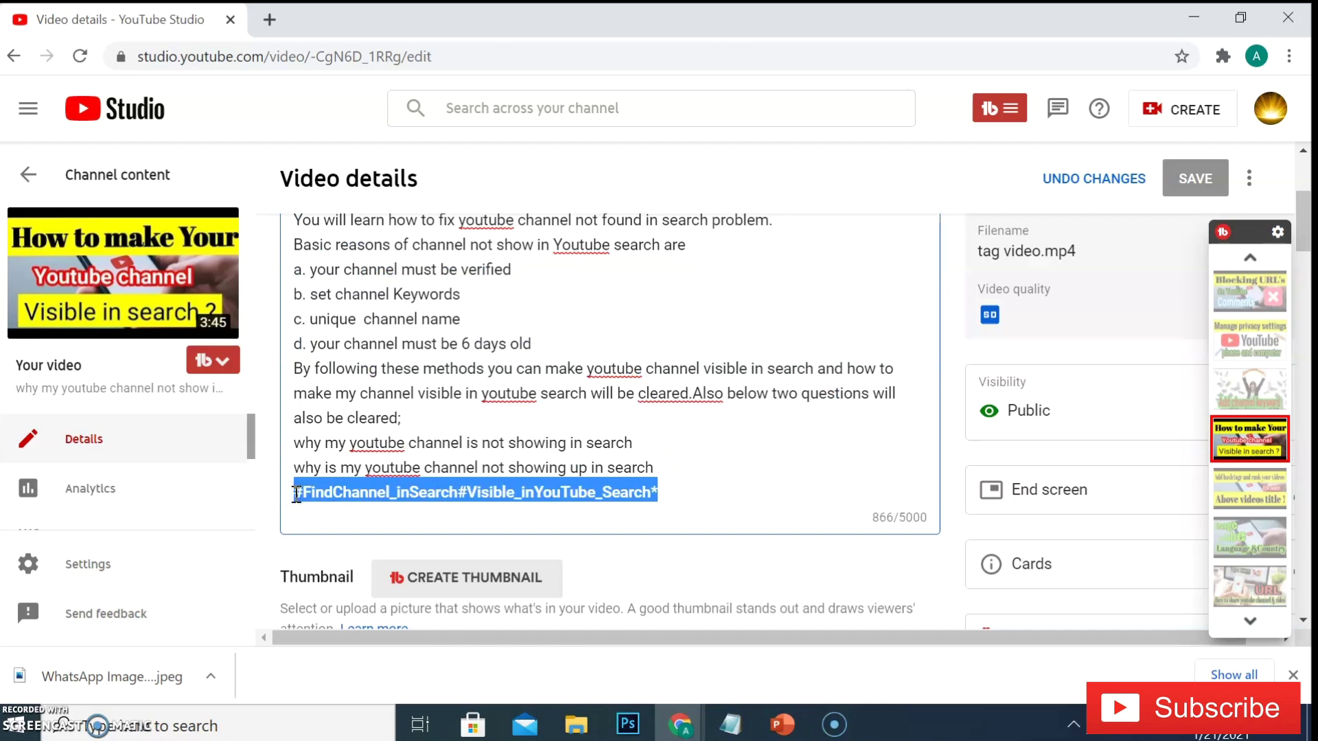
{"action": "left_click", "coordinate": [690, 468]}
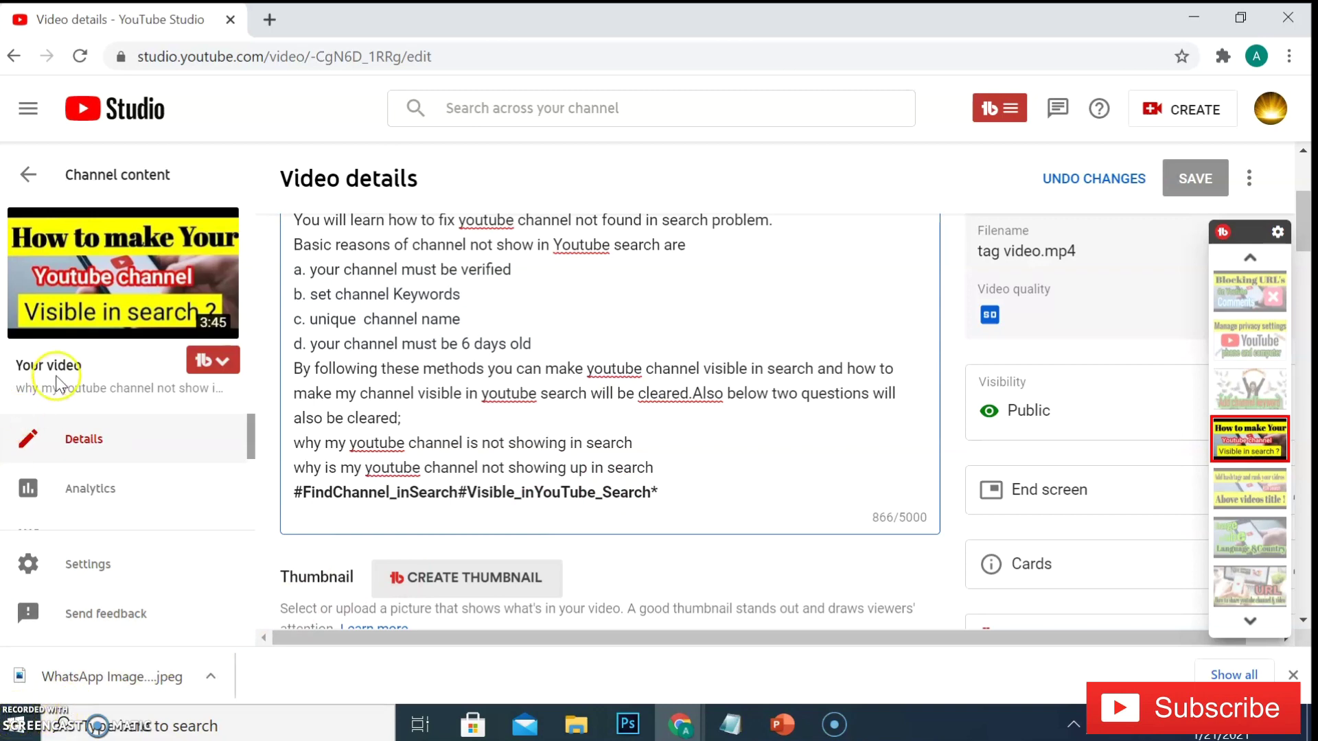
{"action": "left_click", "coordinate": [119, 259]}
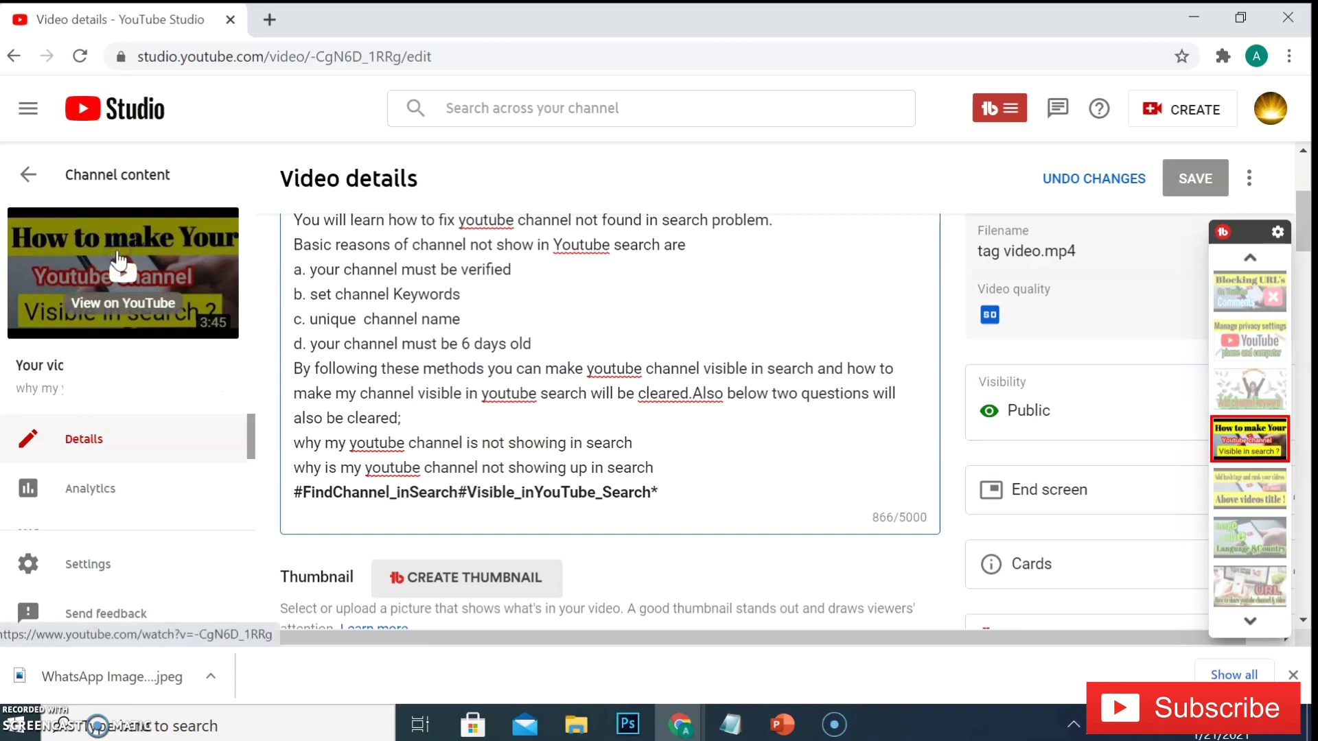